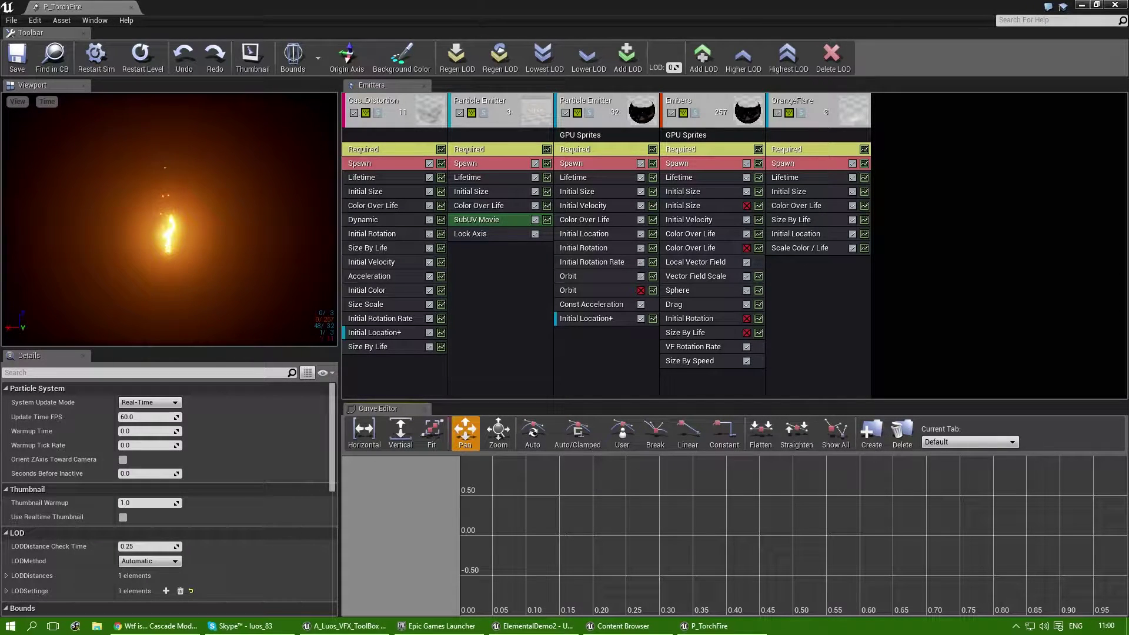
Step: Dock the fire preview large above the emitter list, with the Curve Editor tabbed beside Emitters
left_click(247, 194)
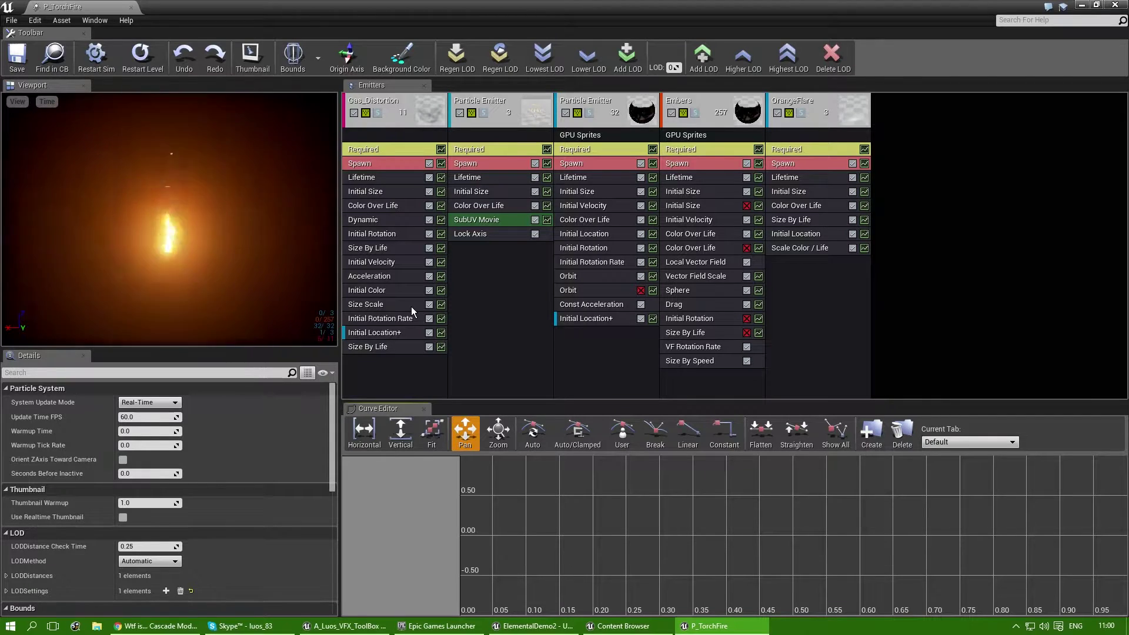
left_click_drag(384, 411, 495, 88)
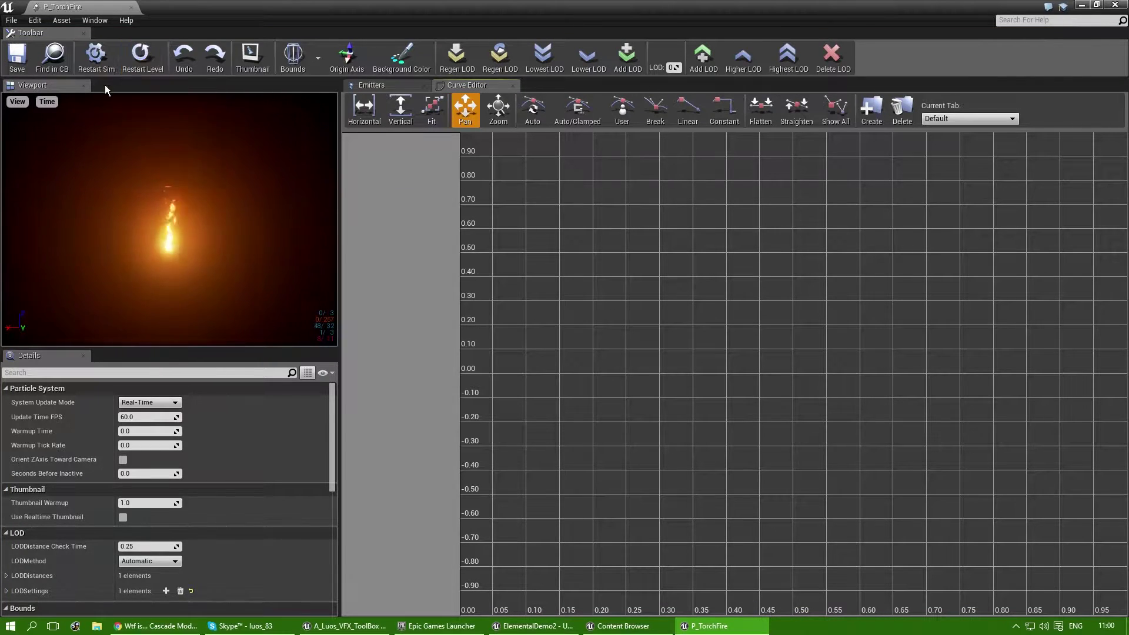
left_click_drag(63, 87, 602, 122)
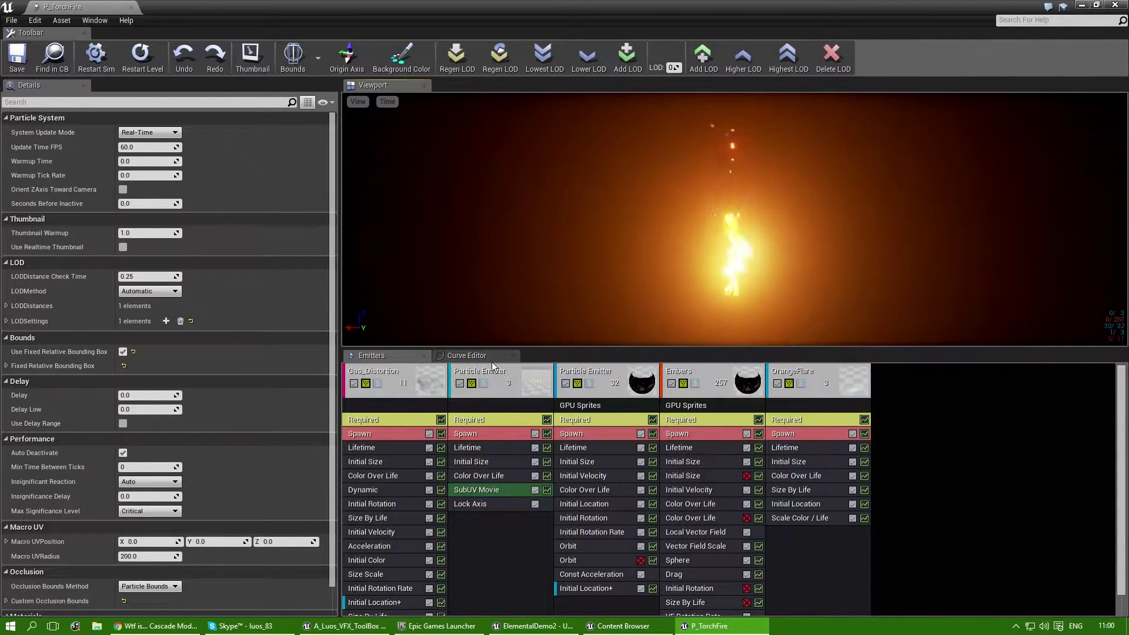
left_click_drag(546, 348, 475, 94)
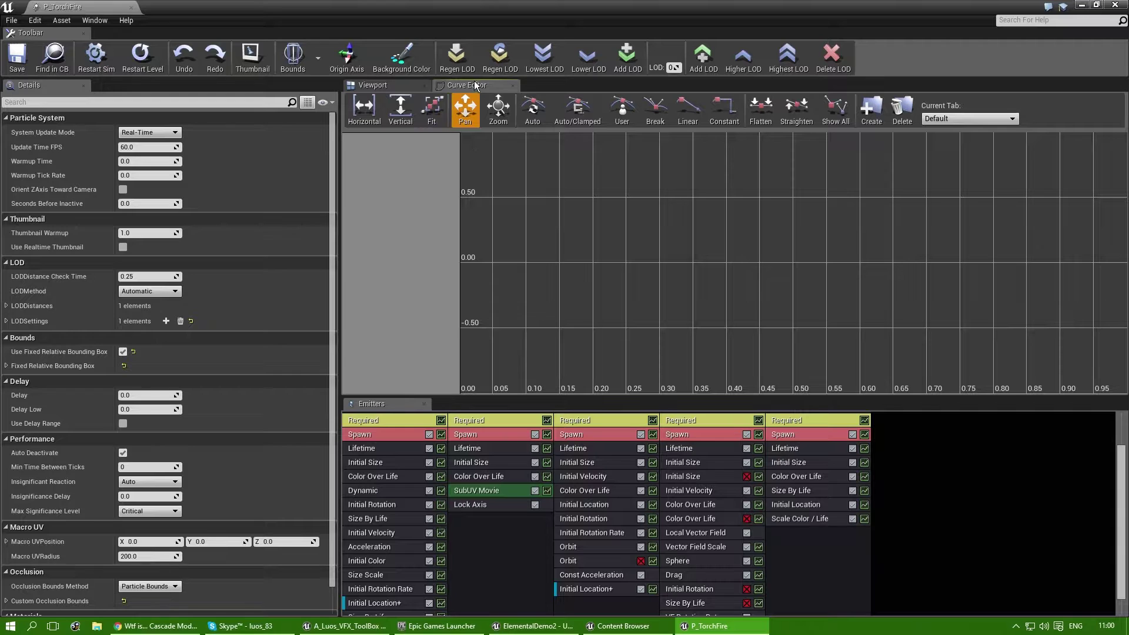
left_click_drag(475, 86, 476, 404)
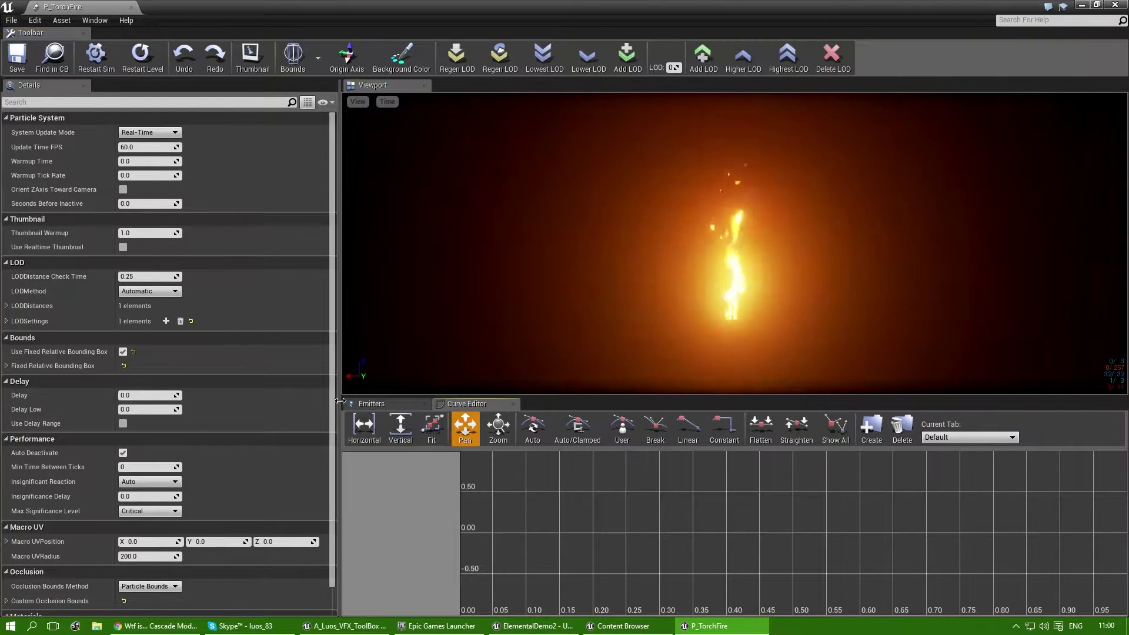
Step: Enlarge the Emitters panel to reveal the emitter headers and modules
left_click(369, 403)
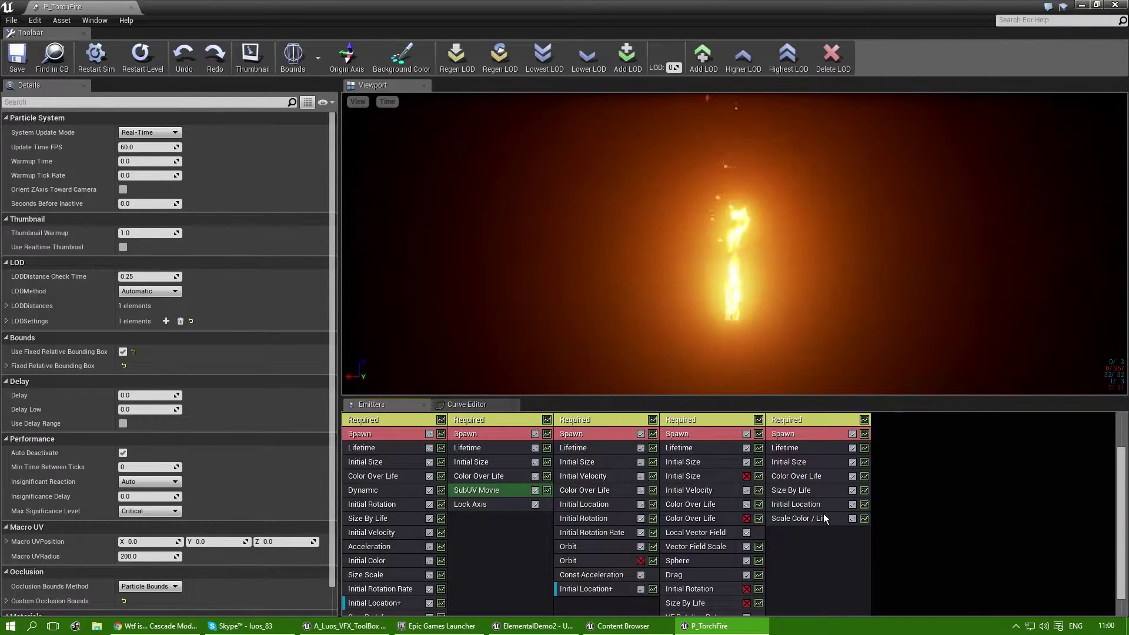
left_click_drag(591, 397, 600, 366)
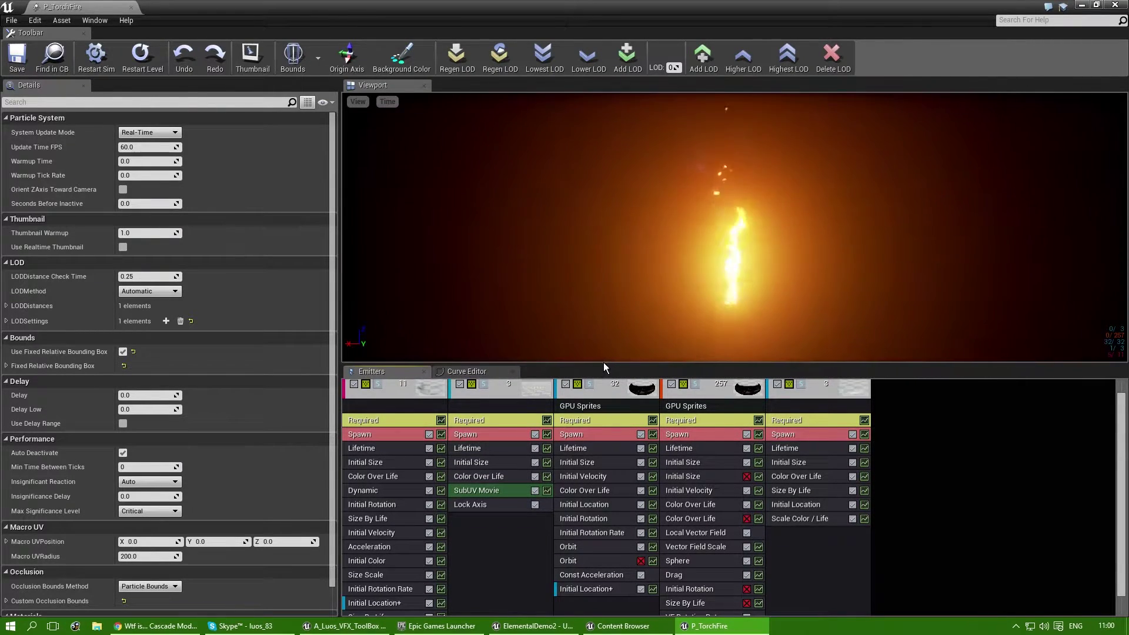
left_click_drag(603, 363, 613, 318)
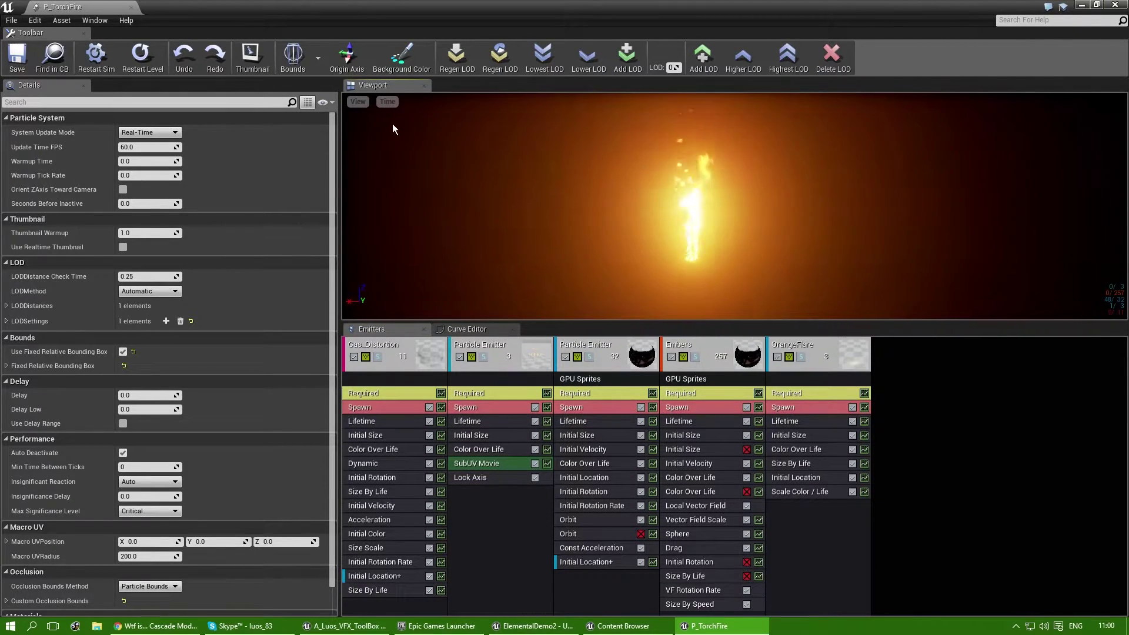
mouse_move(331, 134)
left_mouse_down()
mouse_move(328, 185)
mouse_move(329, 122)
left_mouse_up()
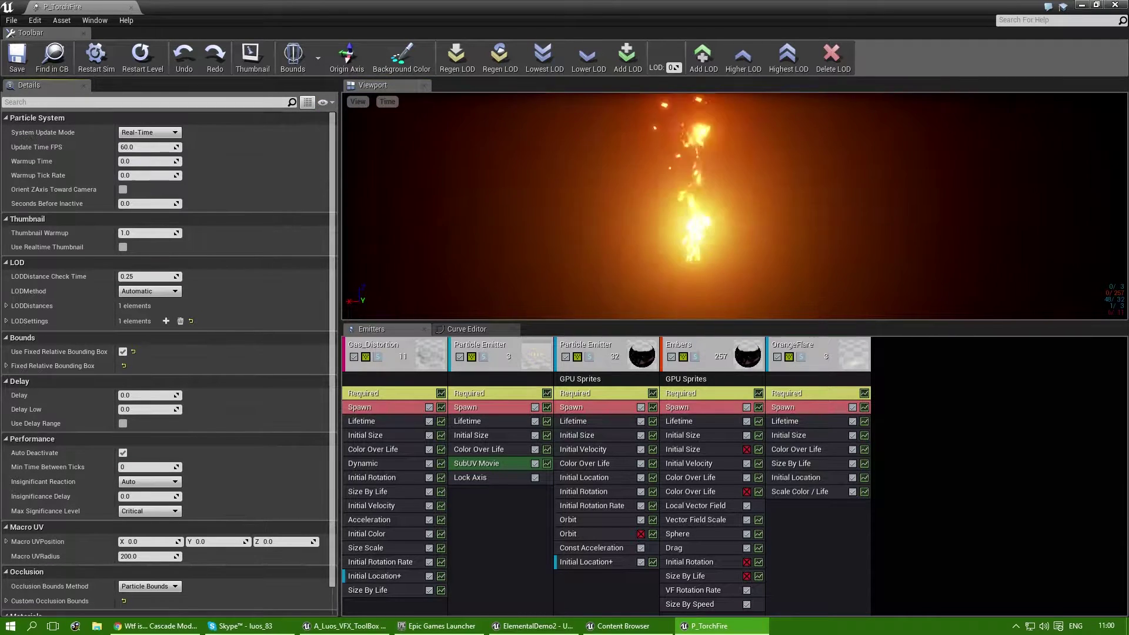
scroll(149, 369, "down", 3)
scroll(177, 429, "up", 3)
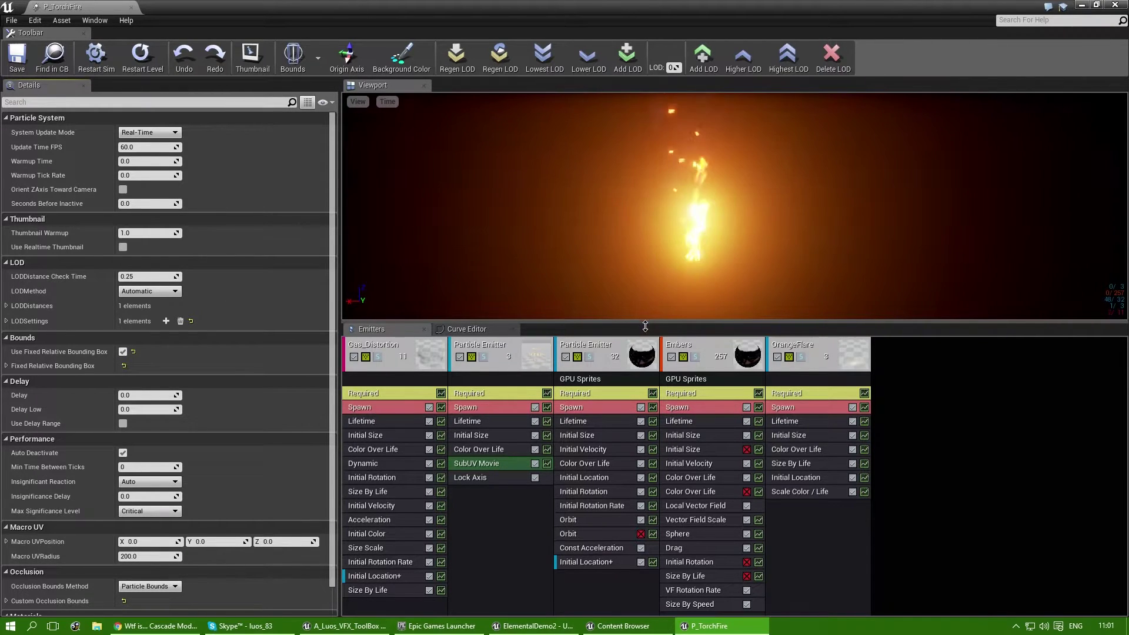
left_click_drag(645, 326, 645, 302)
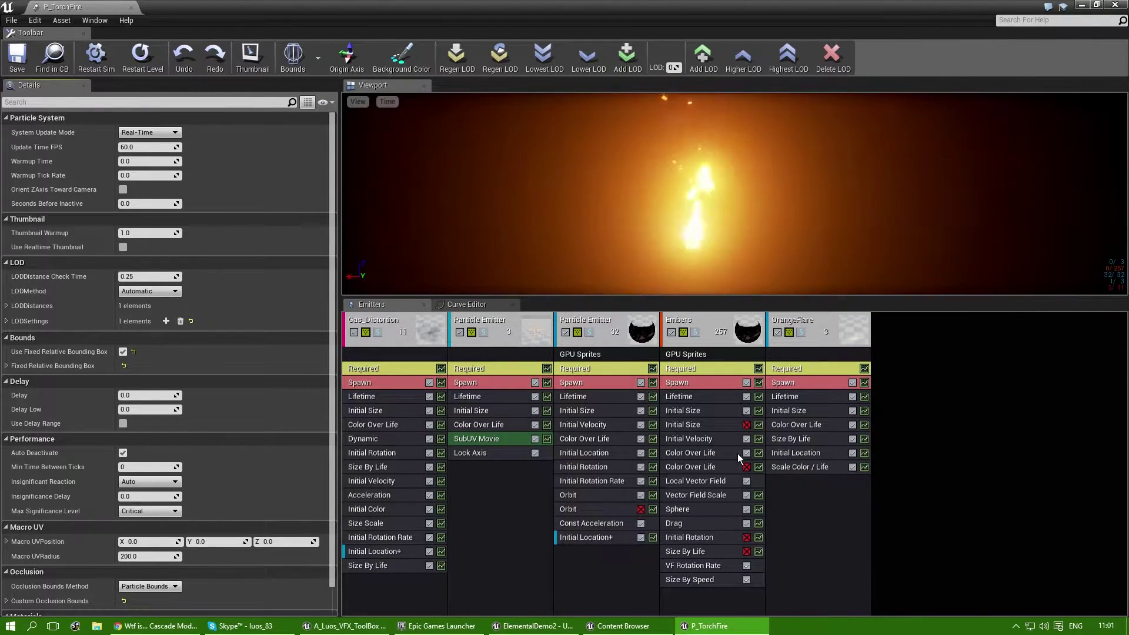
Step: Select the Embers Local Vector Field module, then enlarge and orbit the preview to see its bounding box
left_click(719, 481)
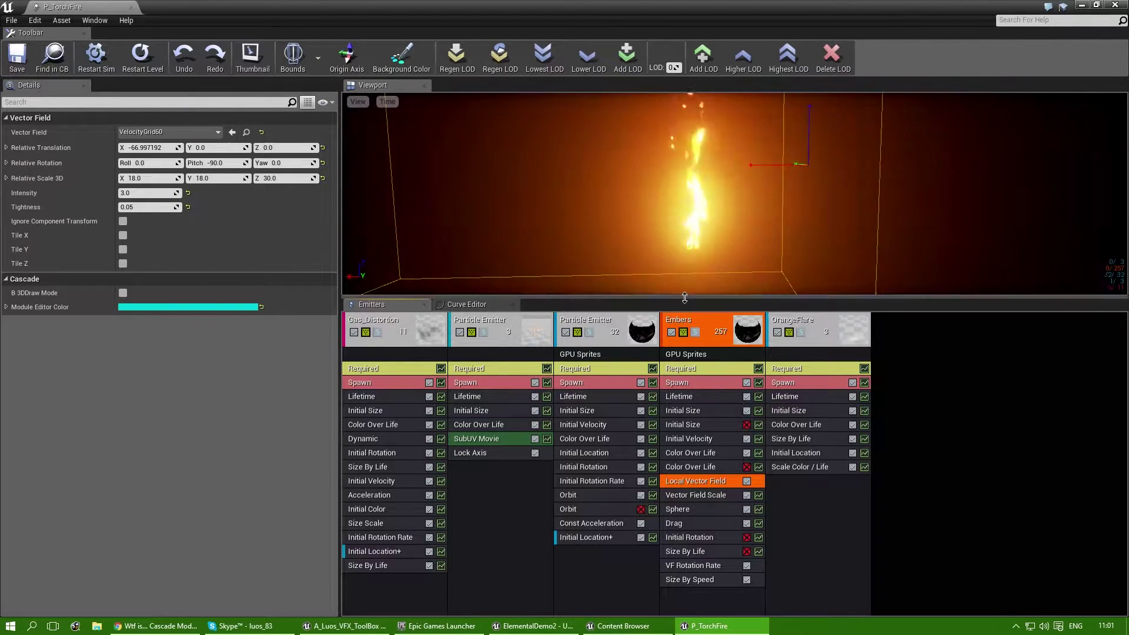
left_click_drag(685, 297, 685, 494)
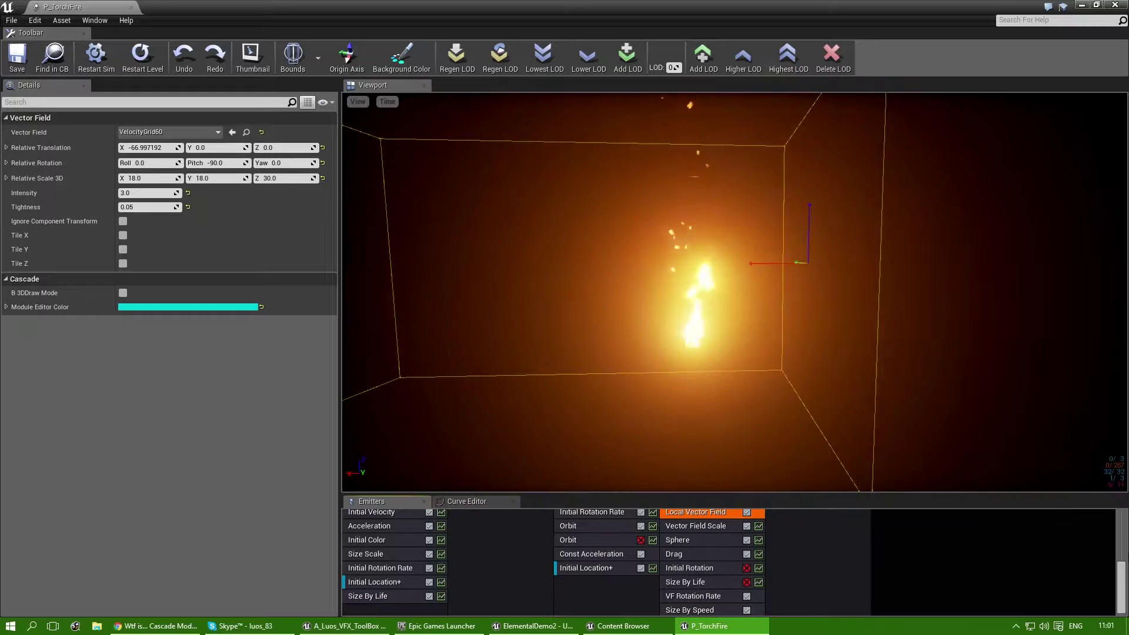
left_click_drag(1121, 587, 1121, 534)
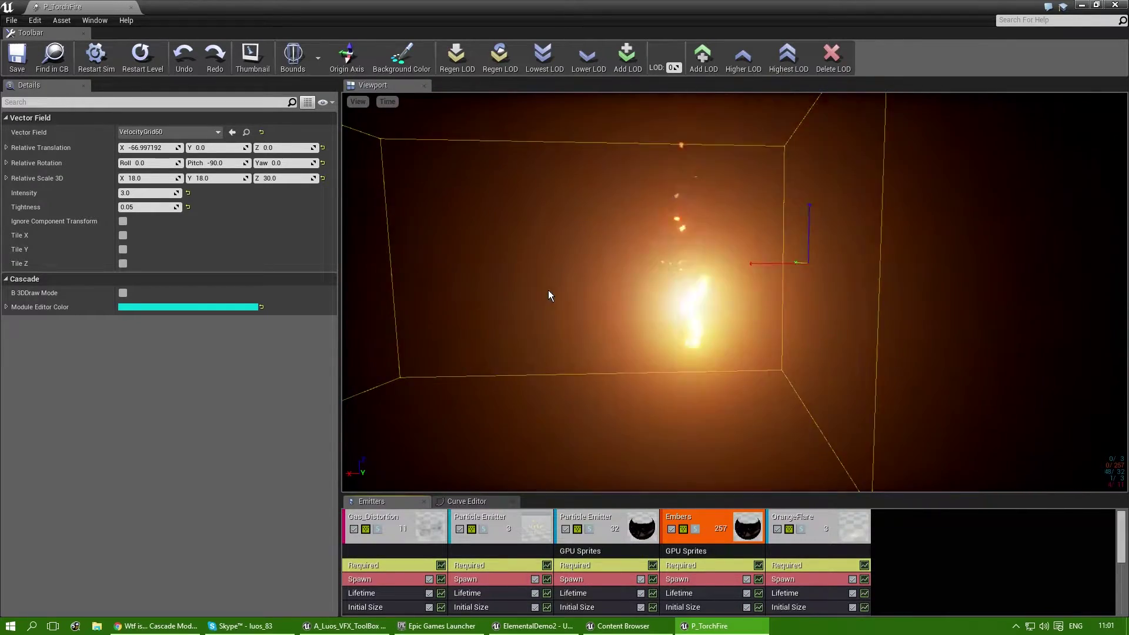
left_click_drag(548, 290, 626, 339)
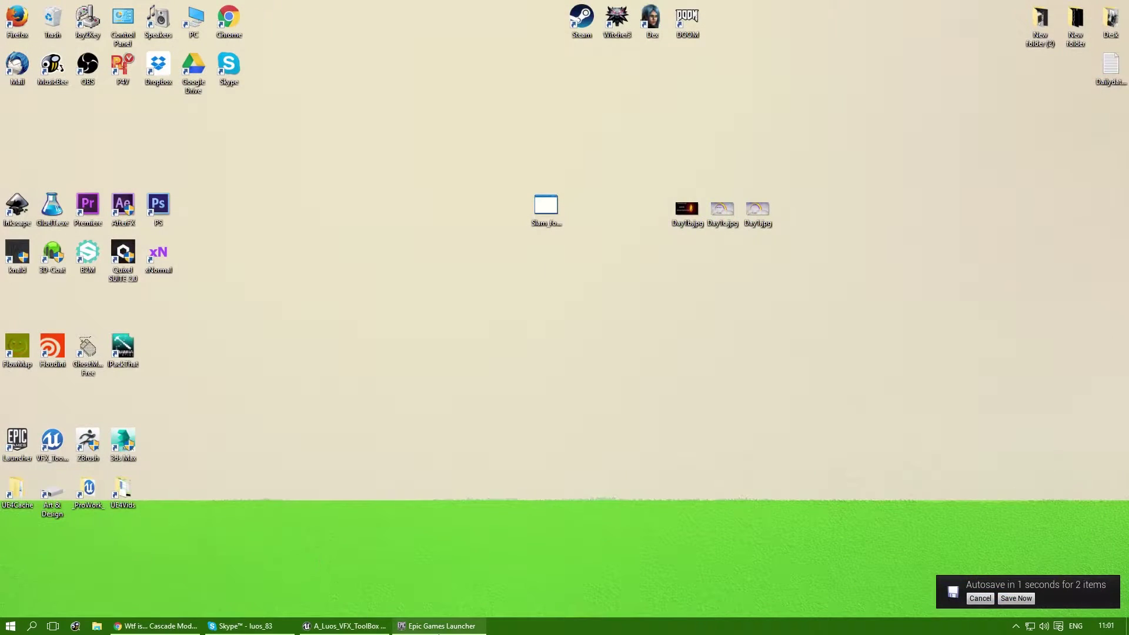
Step: Switch to the A_Luos_VFX_ToolBox editor and bring up the Par_Module_05_InitialLoc Cascade window
left_click(438, 627)
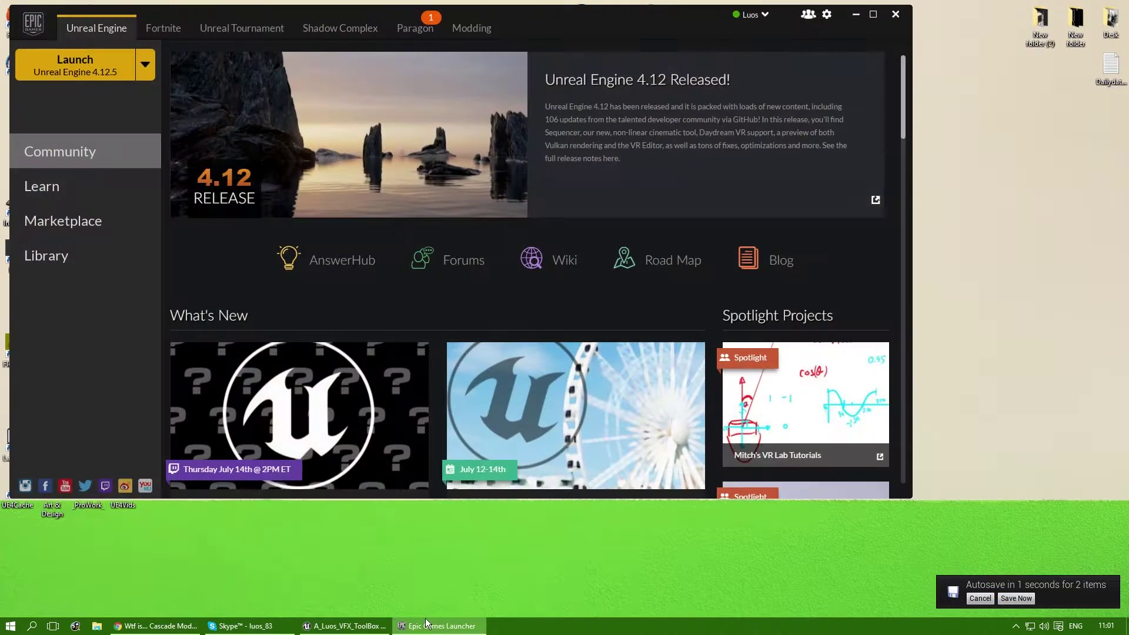
left_click(429, 625)
left_click(328, 627)
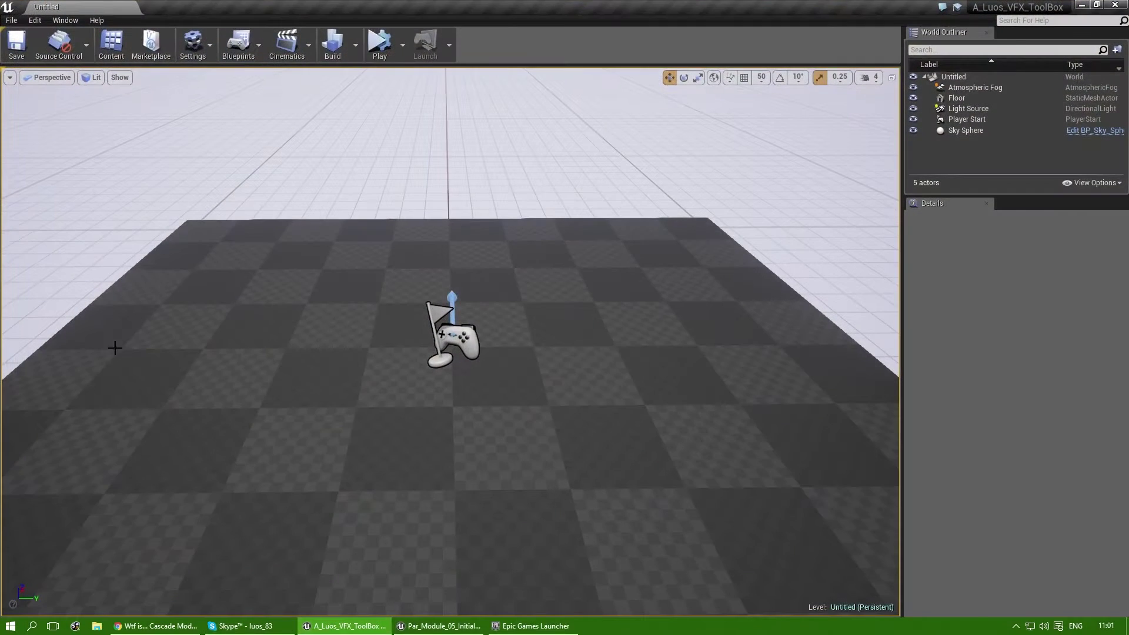
left_click(439, 626)
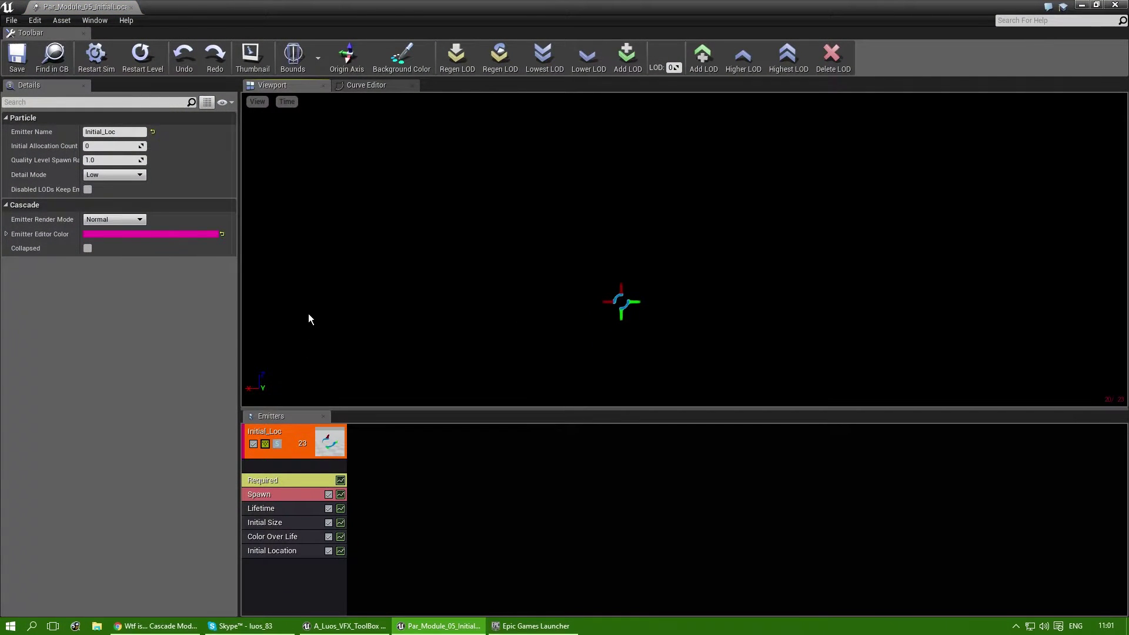
Step: Dock the Curve Editor beside Emitters and add an Initial Velocity module to Initial_Loc
left_click_drag(366, 85, 344, 419)
left_click(303, 417)
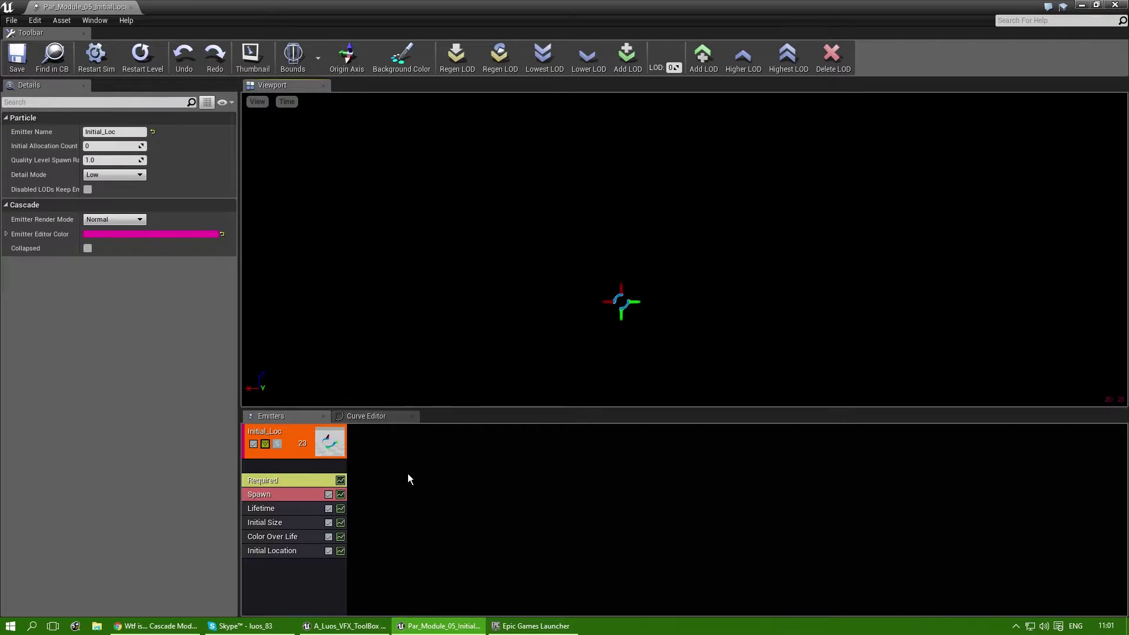
right_click(267, 574)
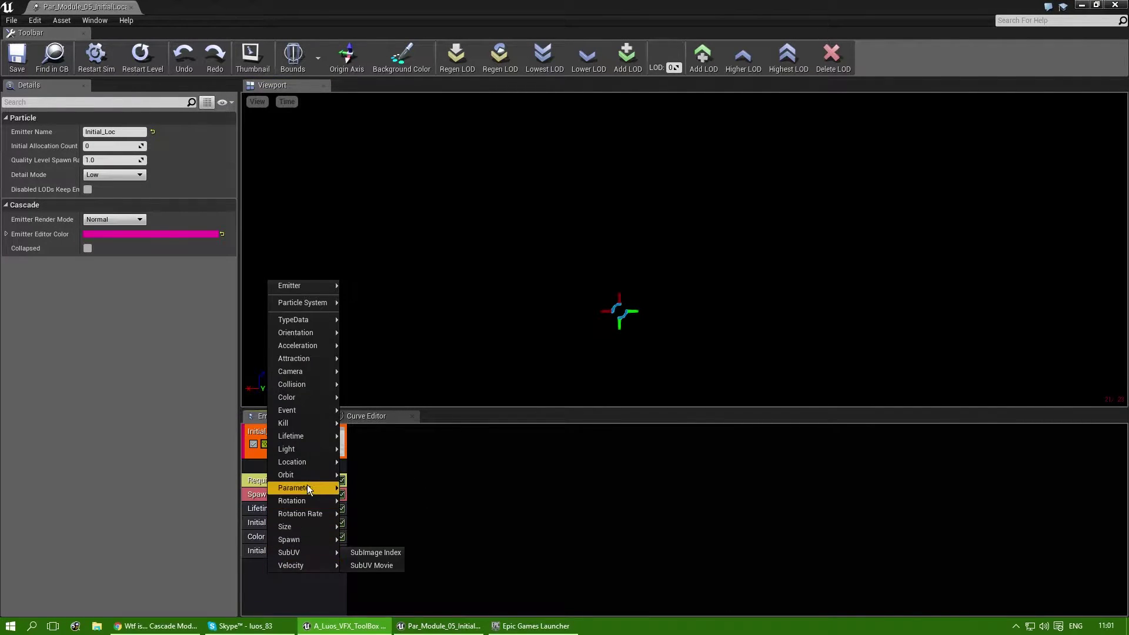
mouse_move(309, 456)
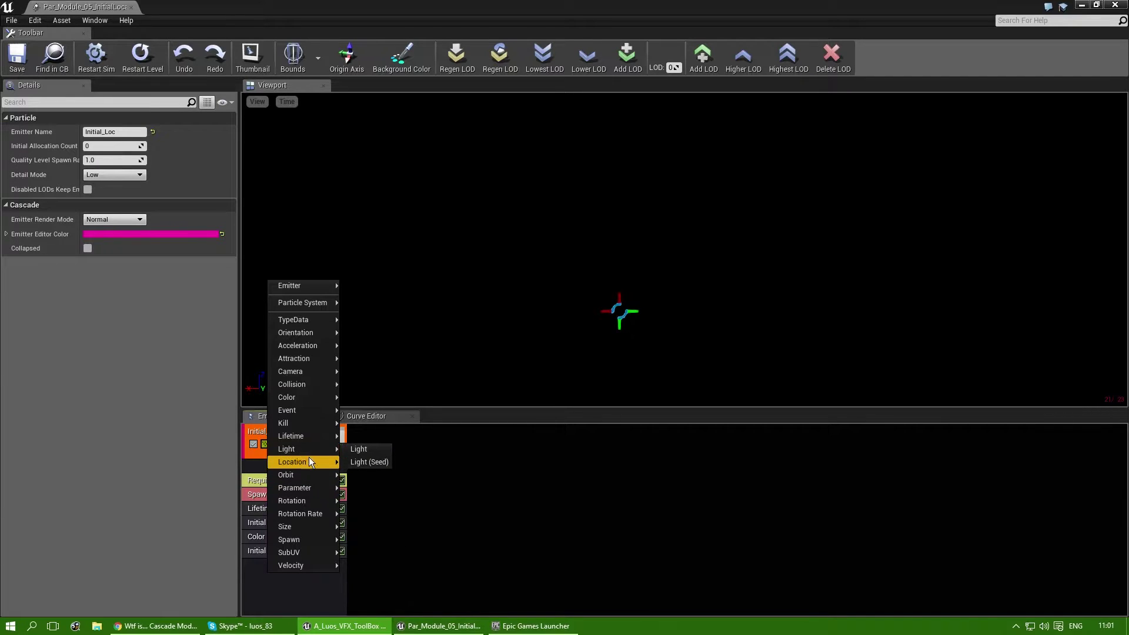
mouse_move(295, 565)
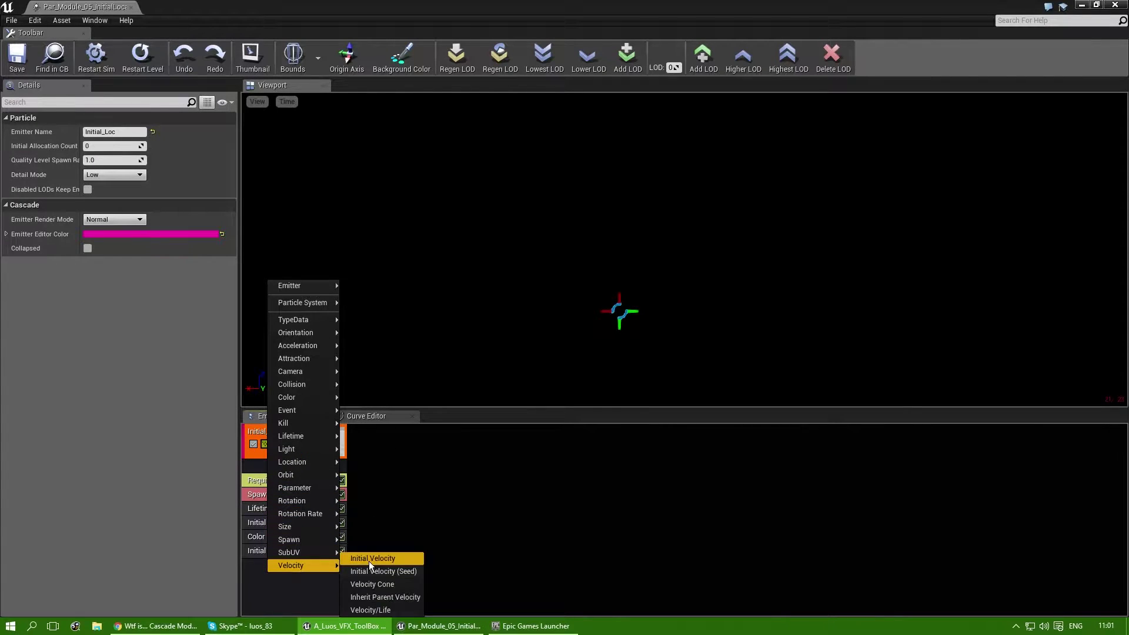
left_click(369, 560)
left_click(283, 567)
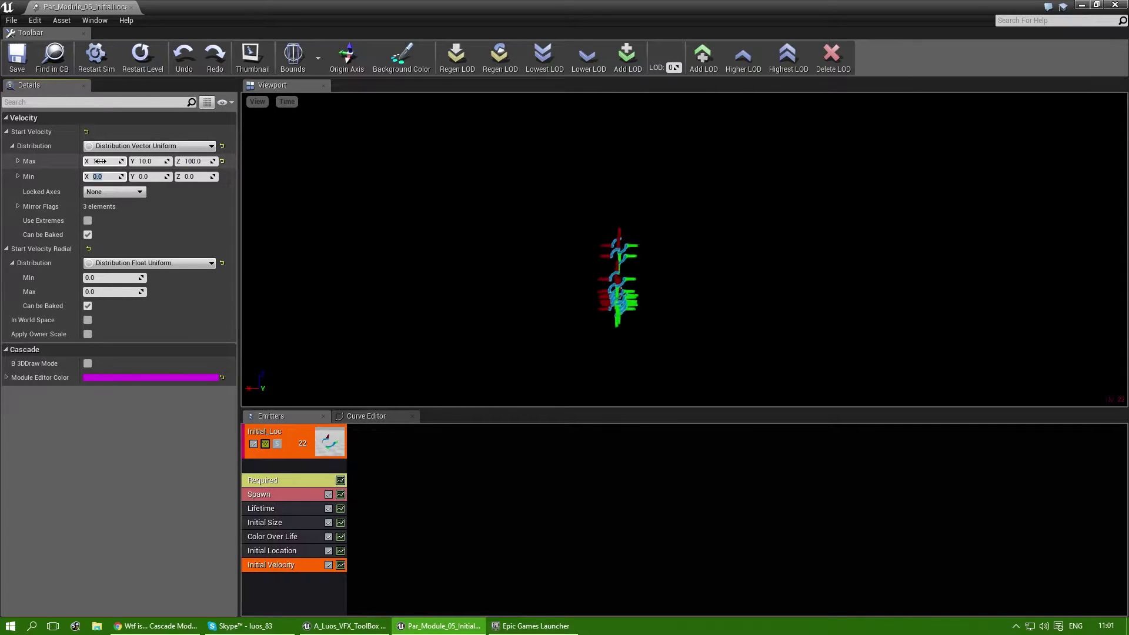
Step: Set the Initial Velocity minimum Z to 50, for a range of -10, -10, 50 to 10, 10, 100
type("-")
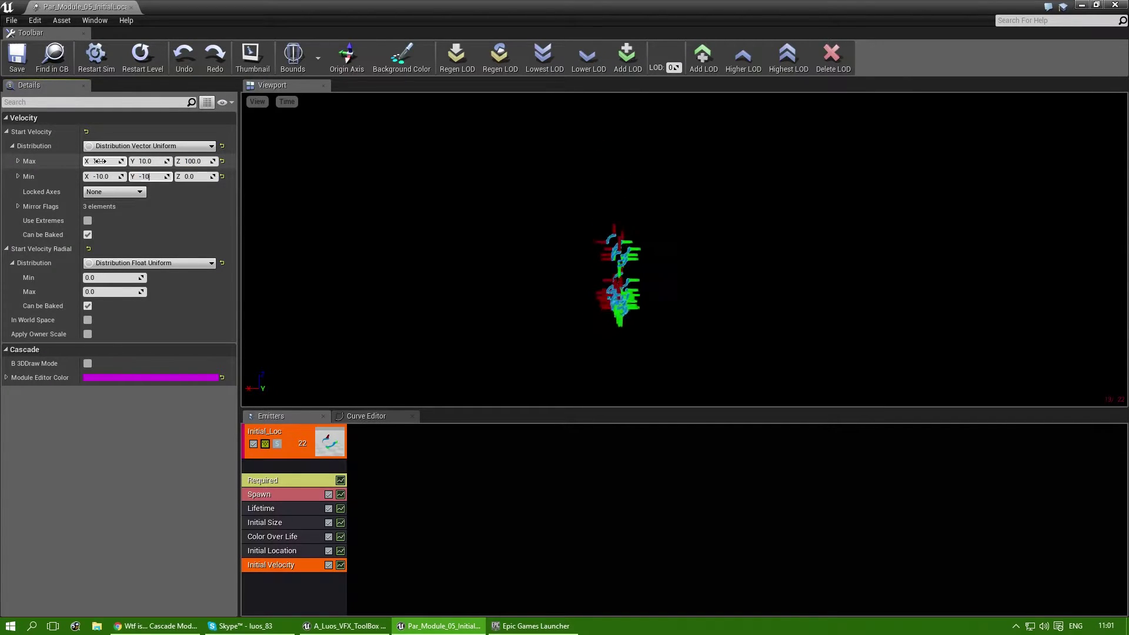
type("100")
key("Return")
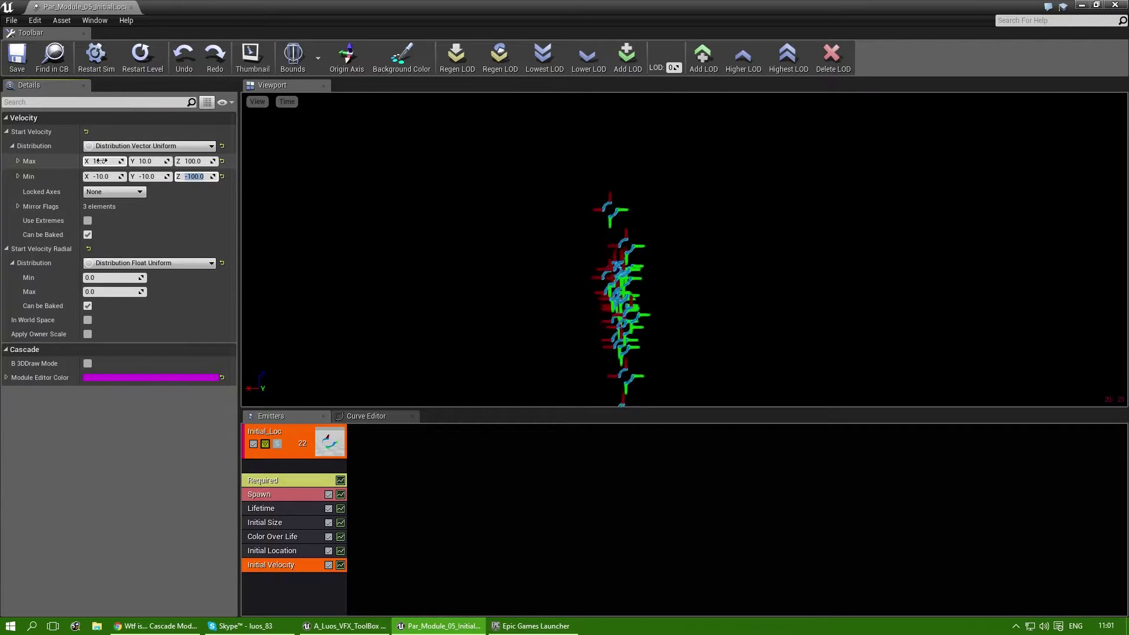
type("50")
key("Return")
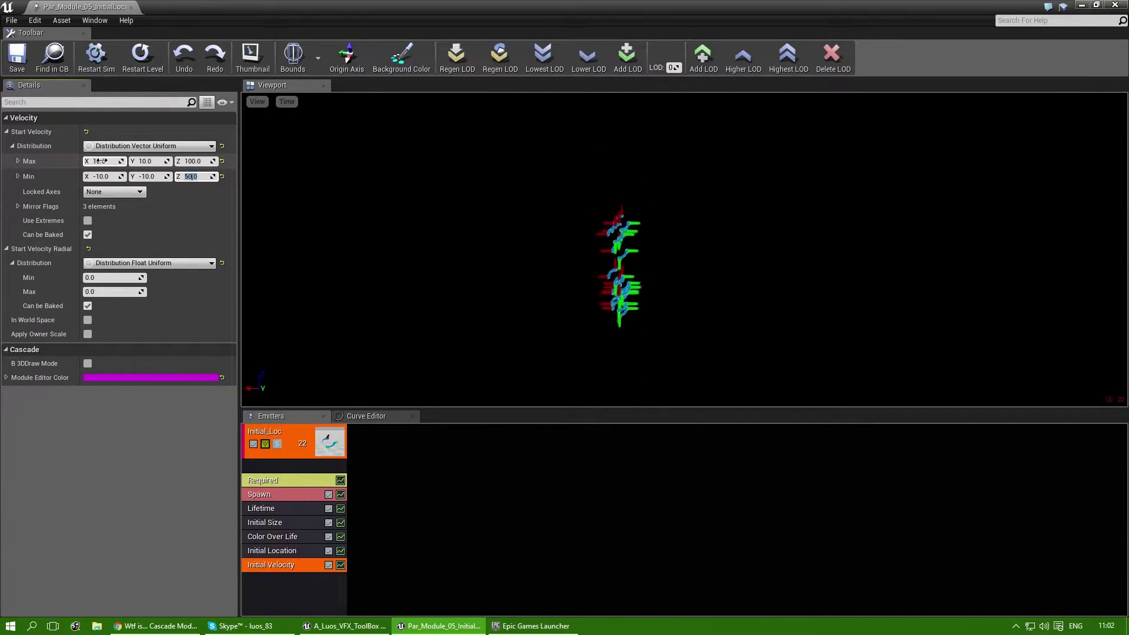
left_click(630, 320)
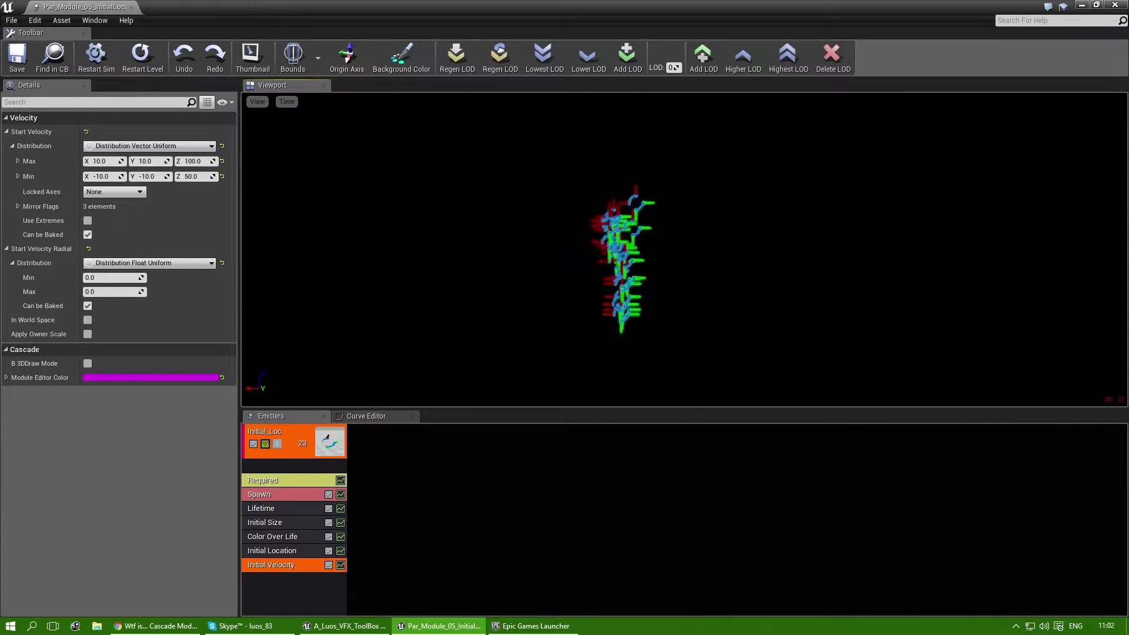
Step: Show the floor grid in the preview and orbit to view the rising particles
left_click(290, 107)
left_click(262, 107)
left_click(250, 187)
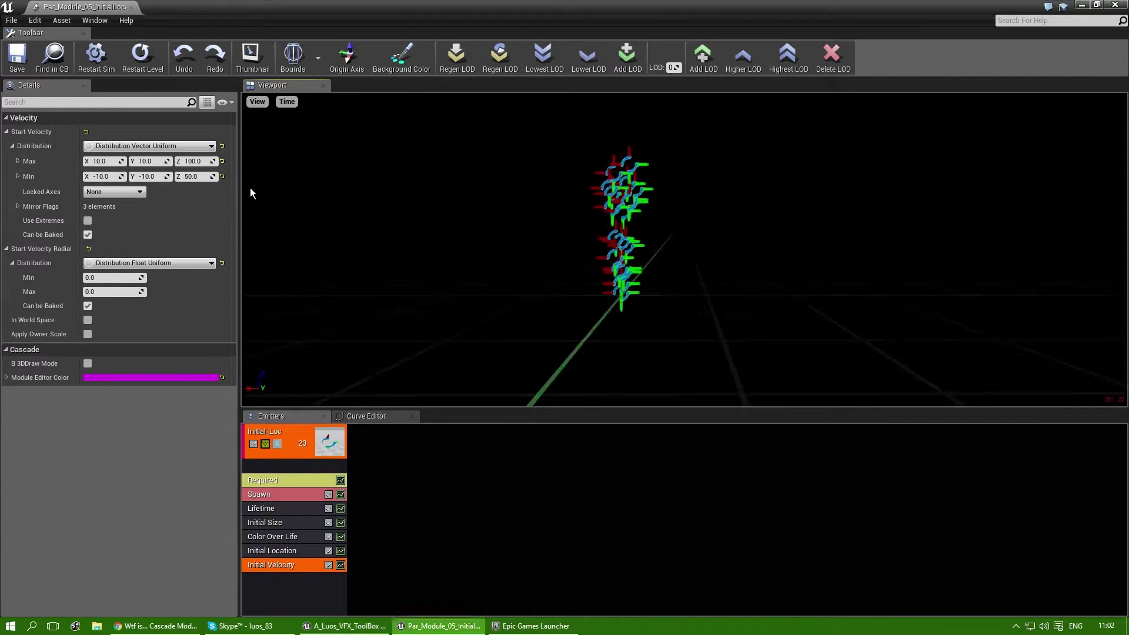
mouse_move(251, 189)
right_mouse_down()
mouse_move(364, 253)
mouse_move(294, 235)
mouse_move(258, 209)
right_mouse_up()
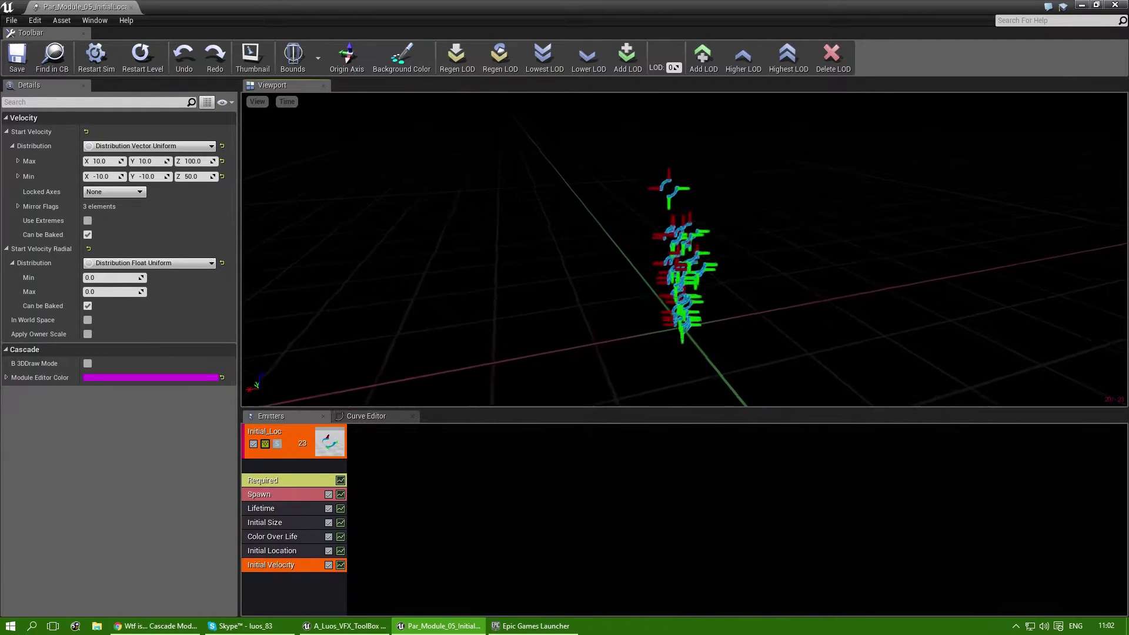
left_click_drag(412, 194, 680, 247)
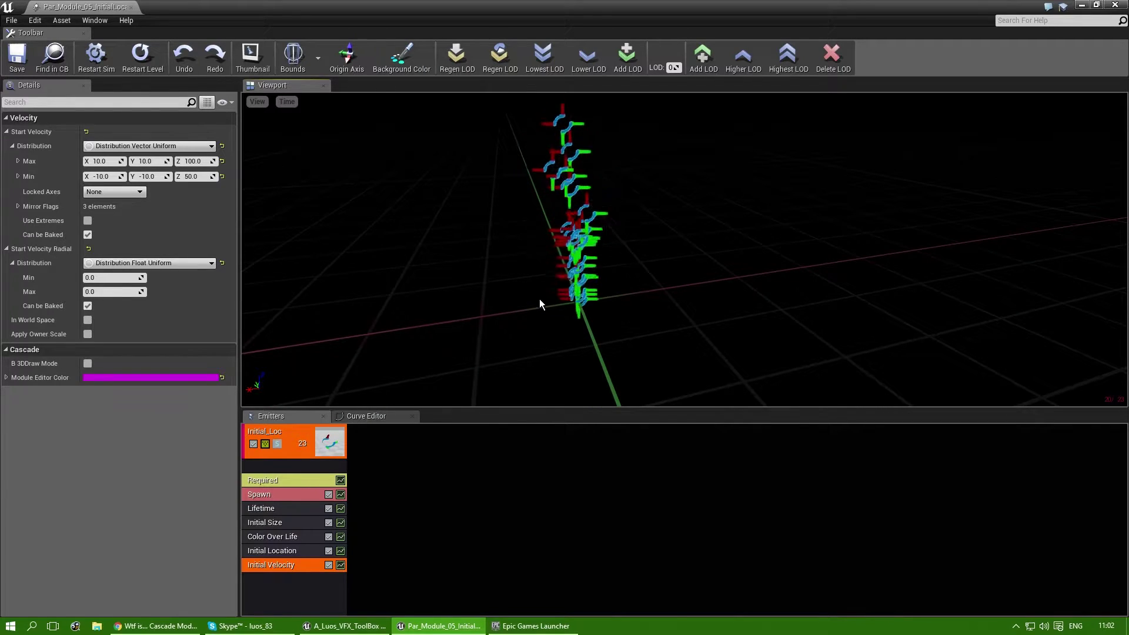
left_click_drag(584, 316, 478, 372)
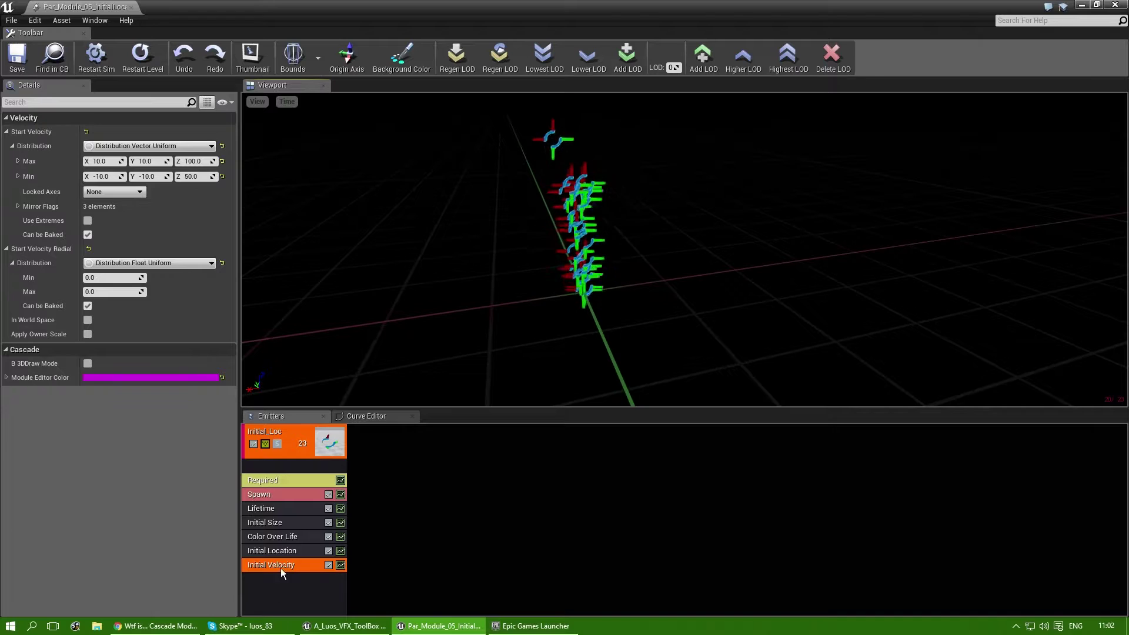
Step: Switch Initial Location's Start Location to Distribution Vector Constant with X set to 100
left_click(281, 550)
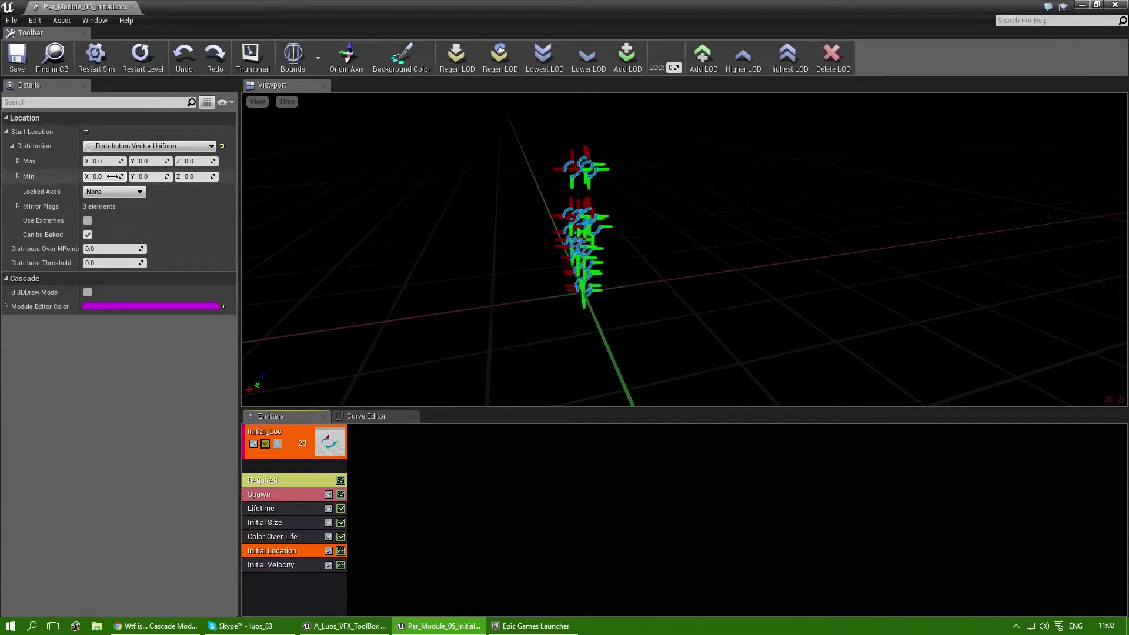
left_click(108, 159)
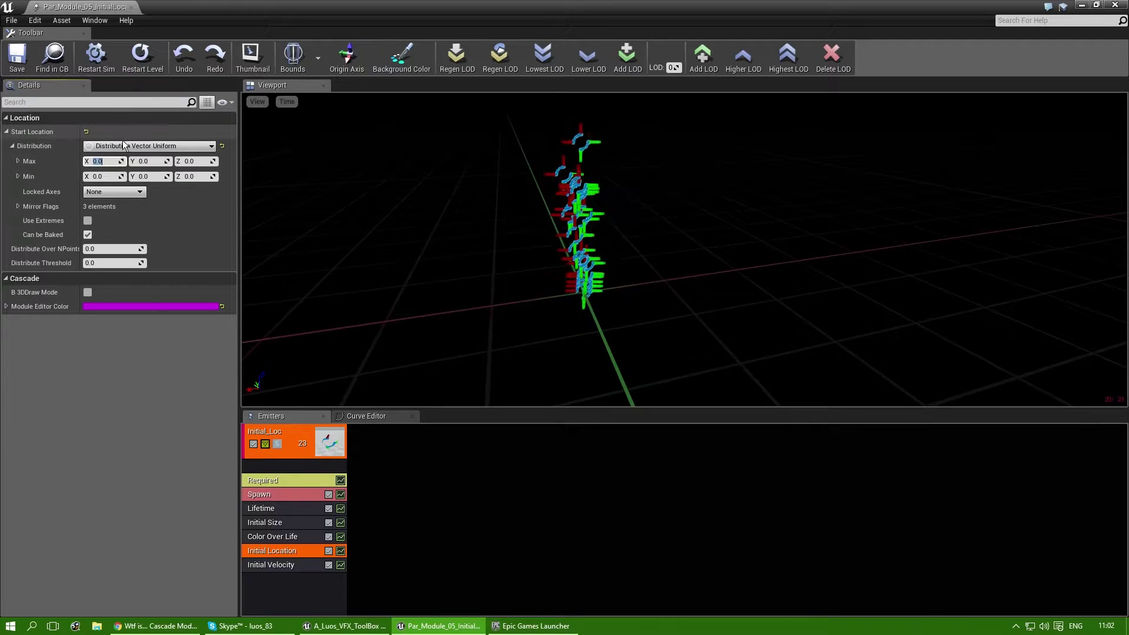
left_click(130, 146)
left_click(142, 168)
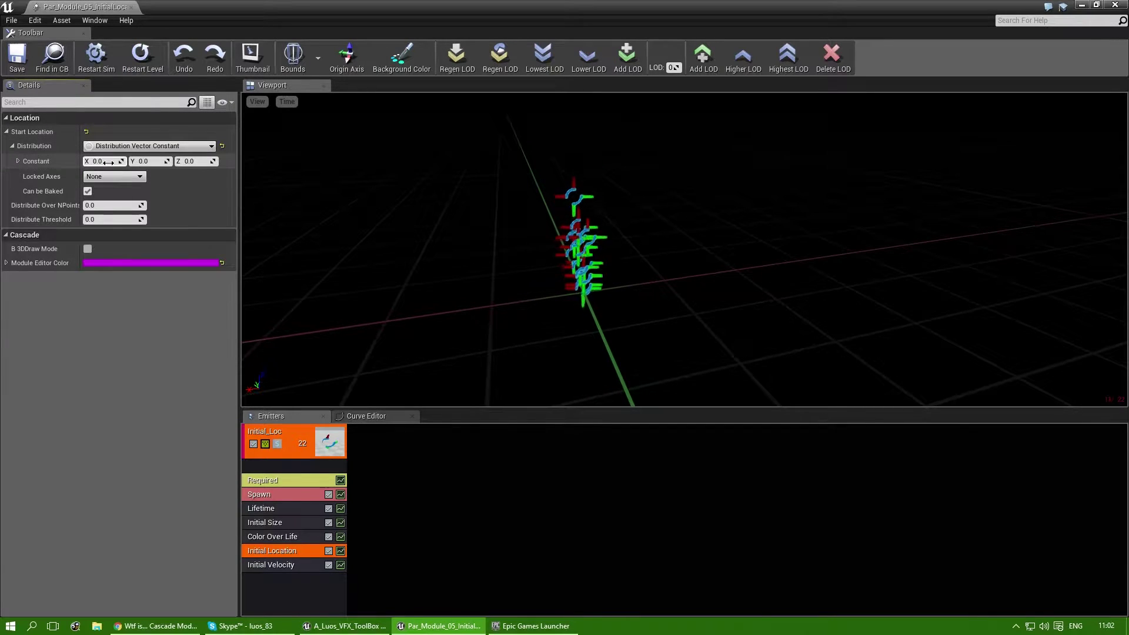
type("100")
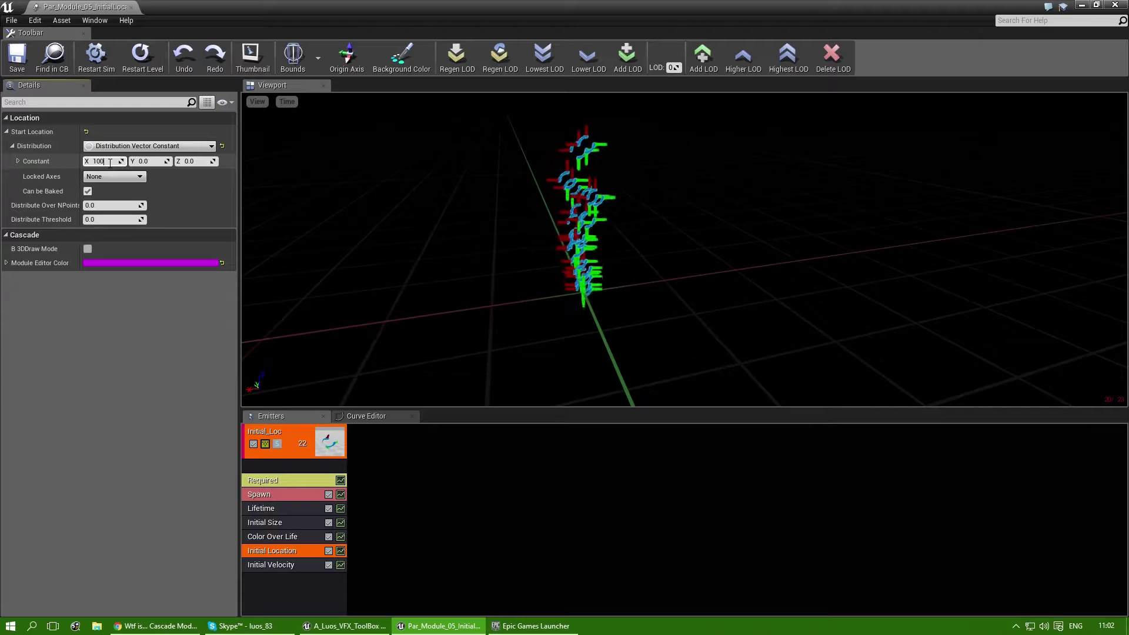
right_click_drag(496, 313, 459, 315)
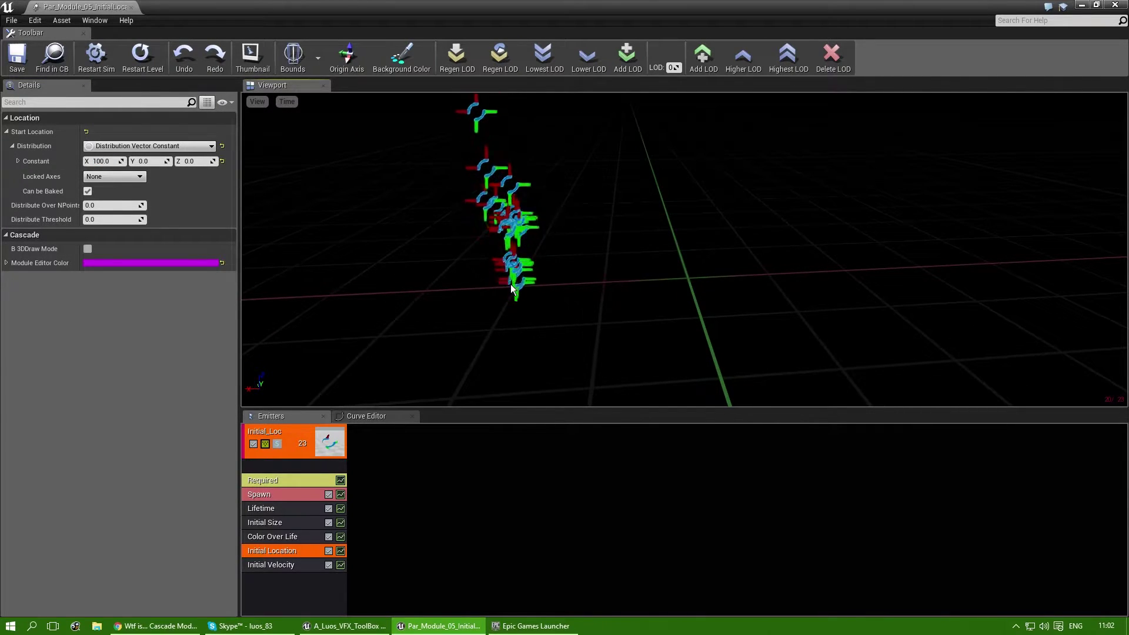
right_click_drag(637, 330, 620, 321)
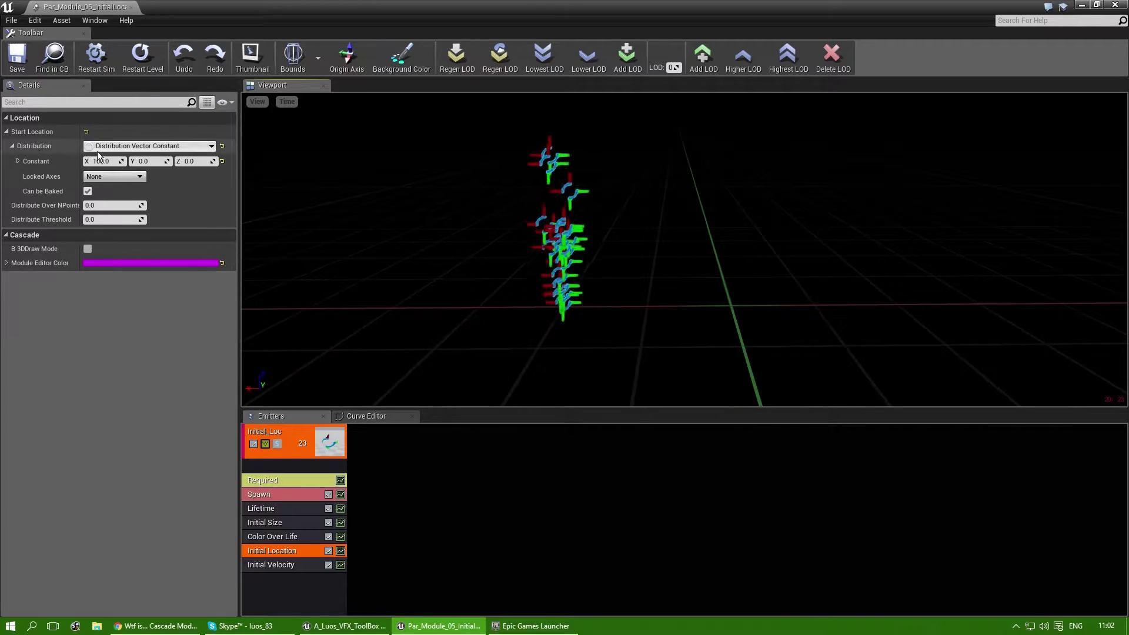
Step: Set Constant Y to 100 and orbit the preview to find the moved particles
left_click(156, 159)
type("100")
key("Return")
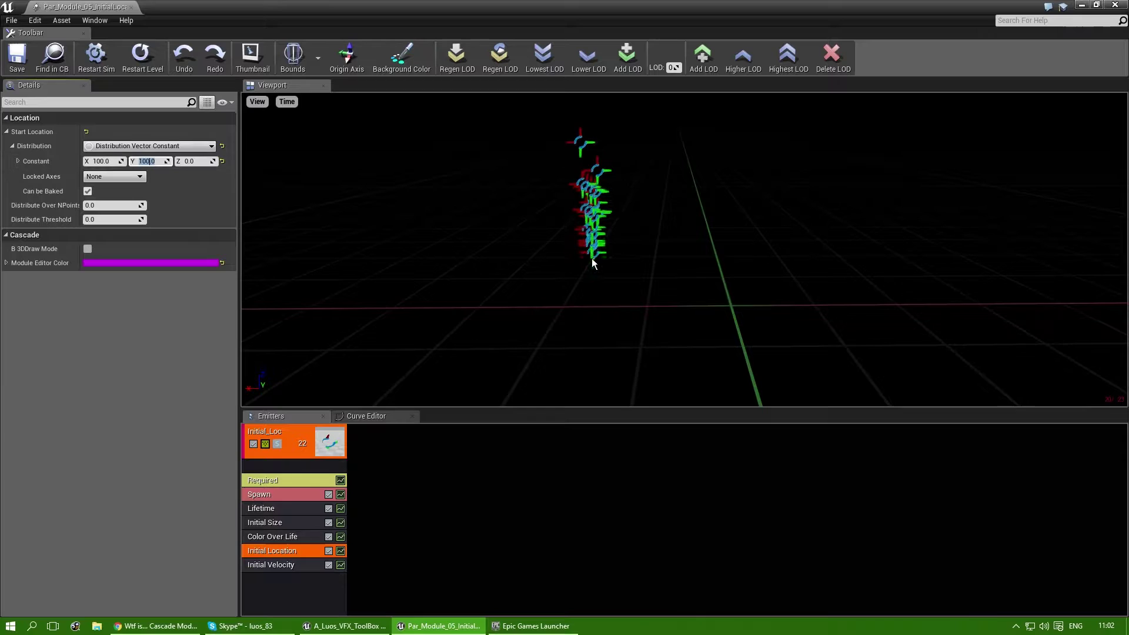
left_click_drag(592, 263, 535, 283)
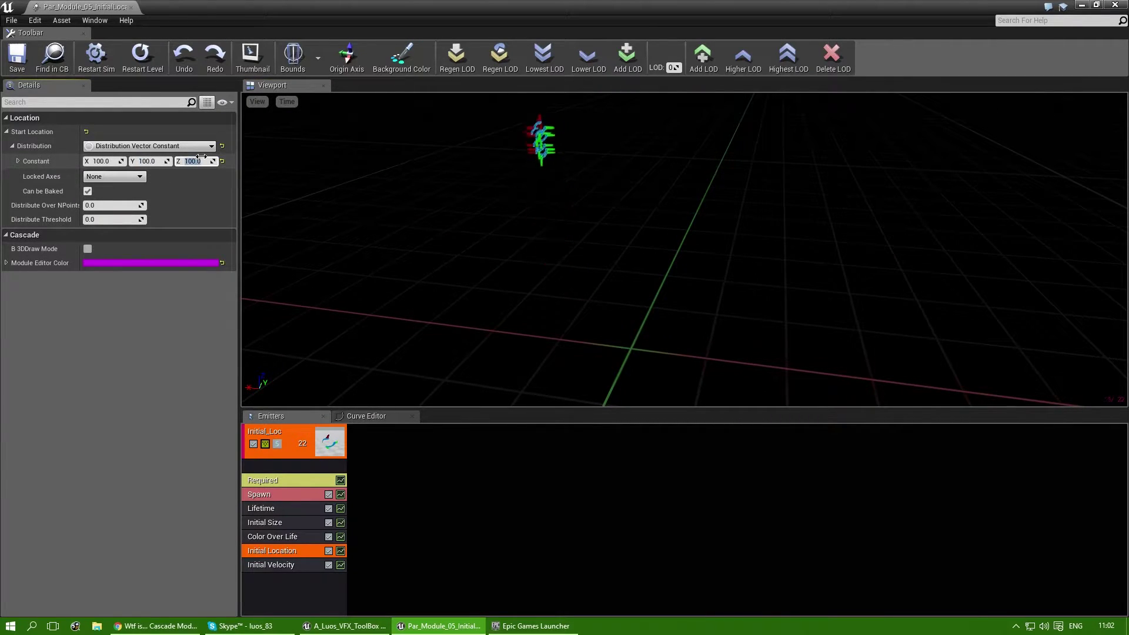
right_click_drag(789, 330, 795, 365)
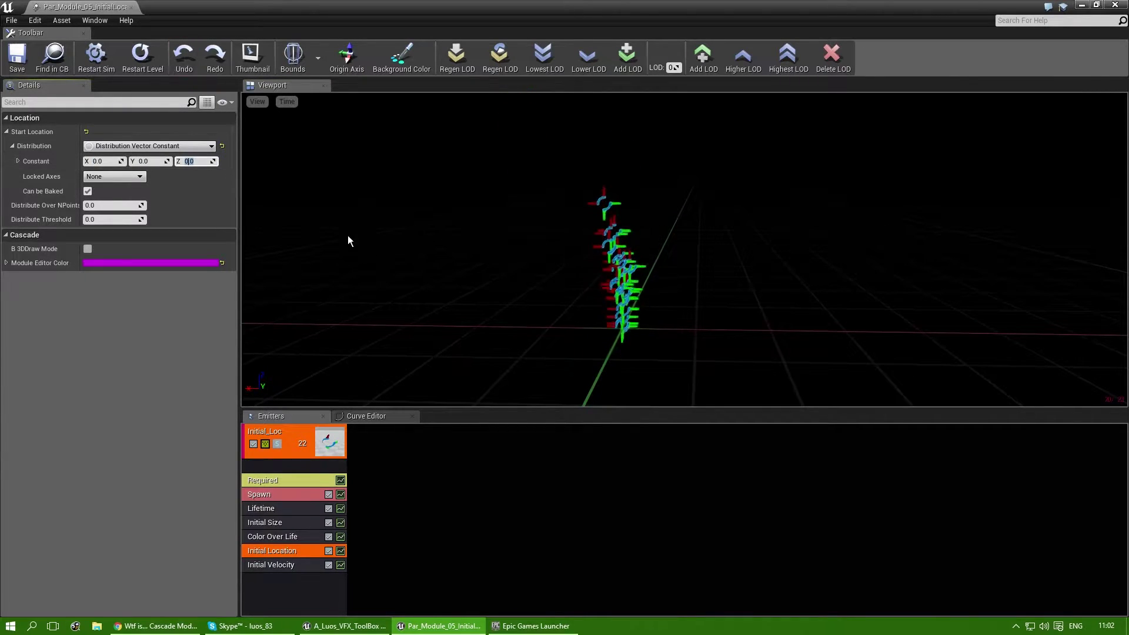
Step: Switch Start Location to Distribution Vector Uniform, ranging from 0, 0, 0 to Max X 100
left_click(153, 145)
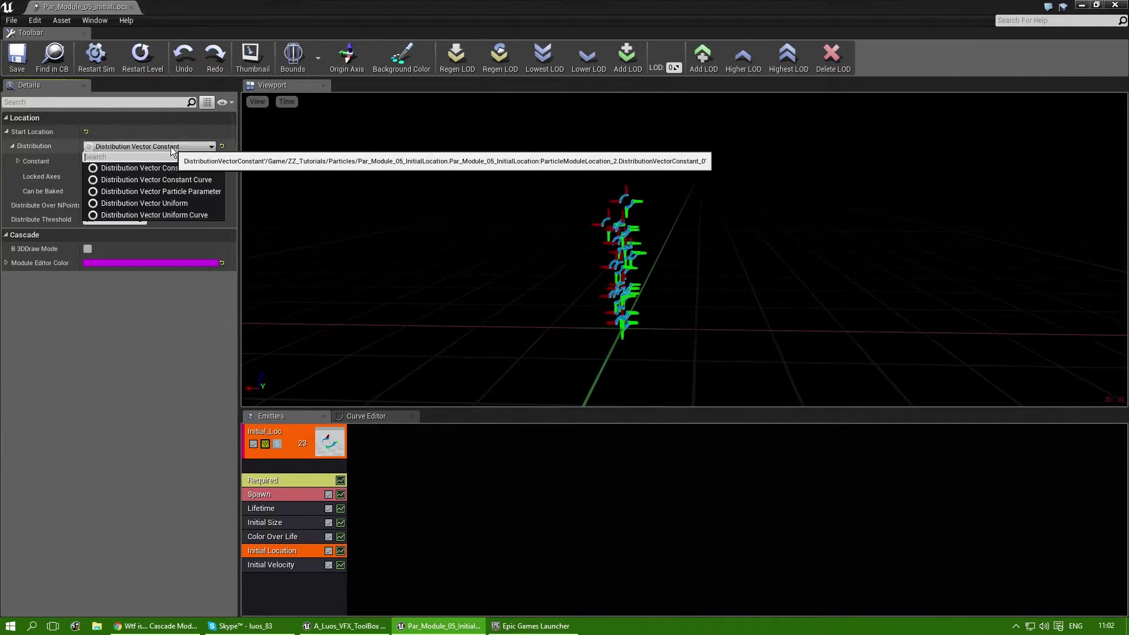
left_click(173, 205)
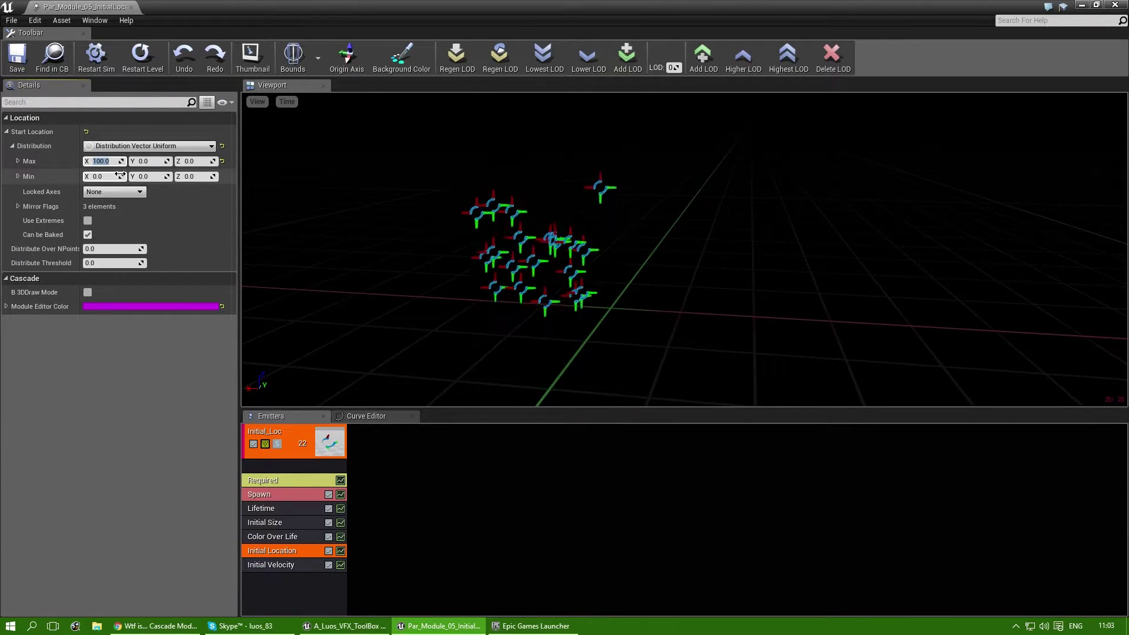
left_click_drag(564, 194, 675, 252)
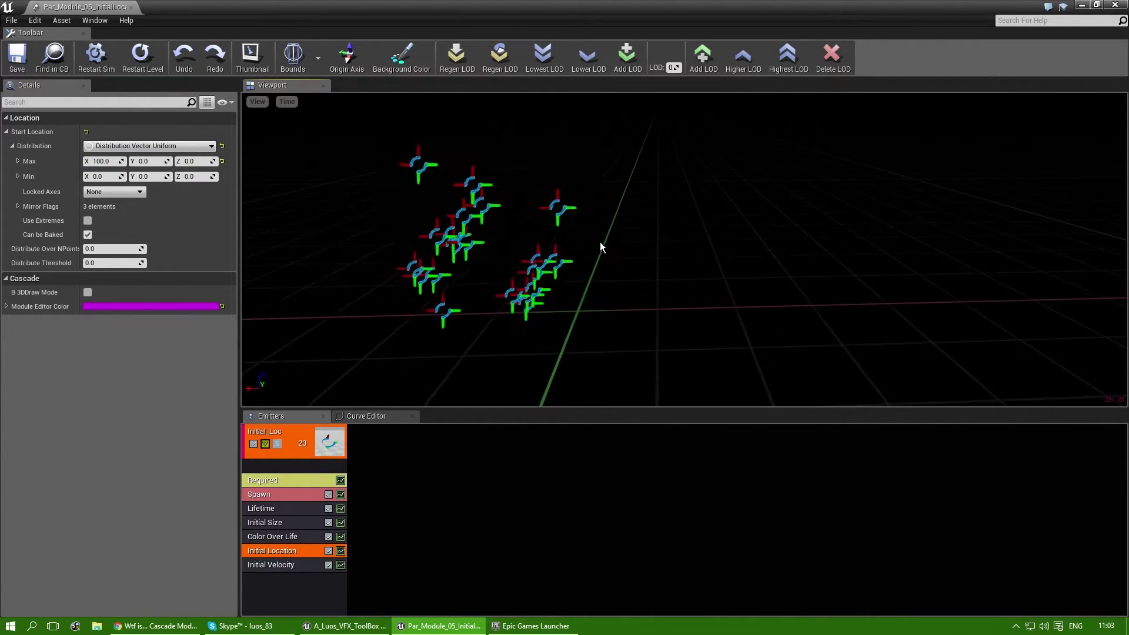
left_click_drag(600, 247, 595, 217)
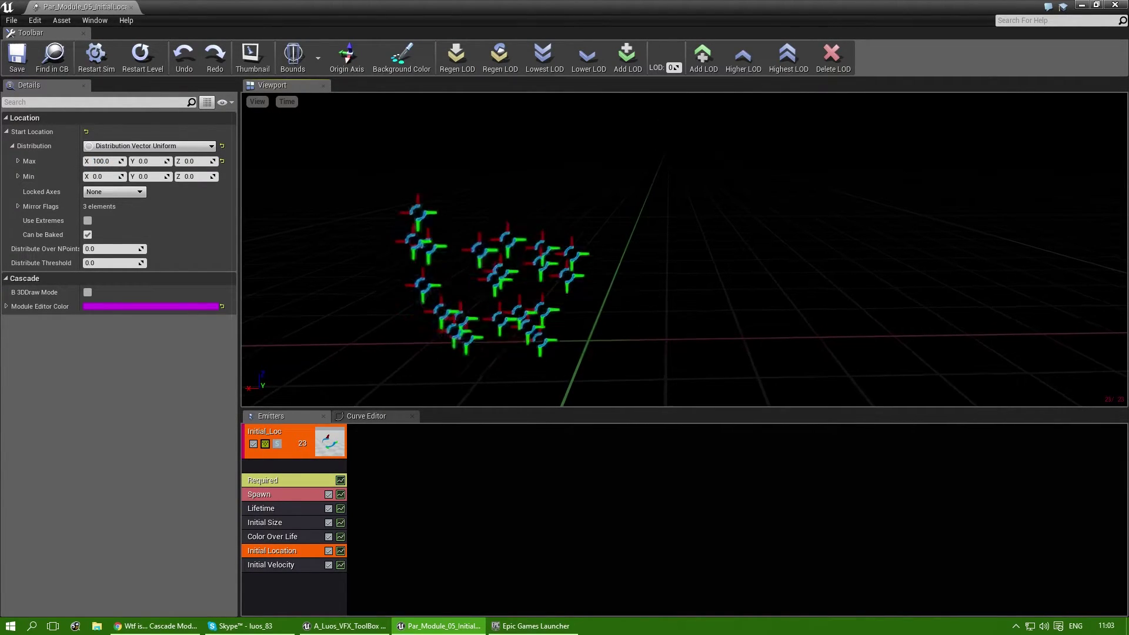
Step: Enter Min X -100, Max Y 100, Max Z 100 and Min Y -100 for the start location
left_click(110, 177)
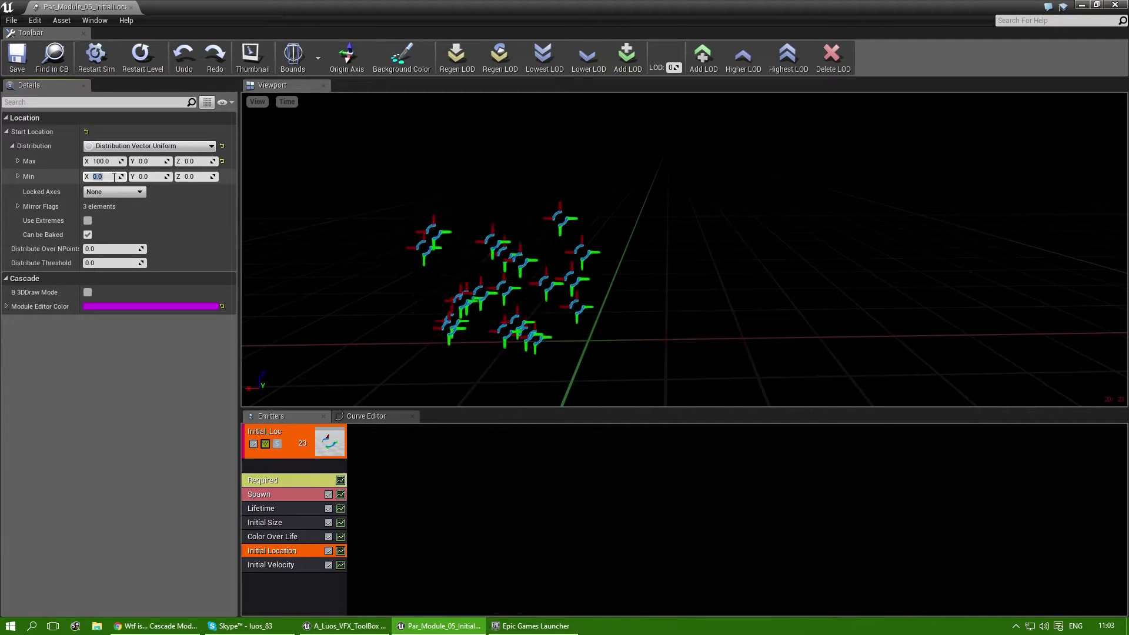
type("-100")
key("Return")
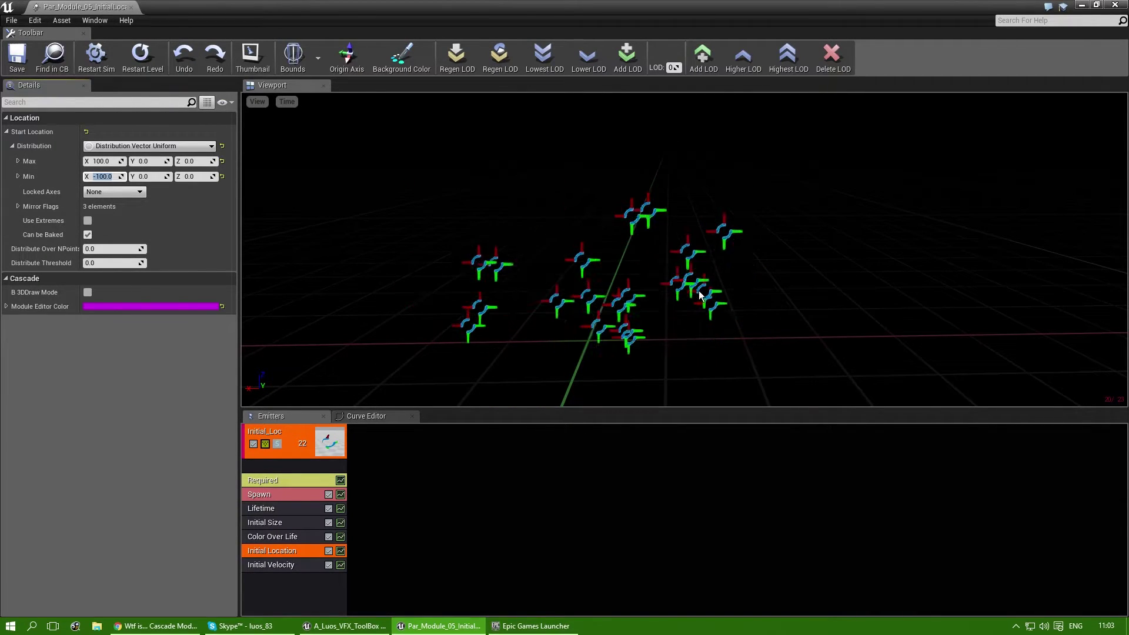
left_click(147, 161)
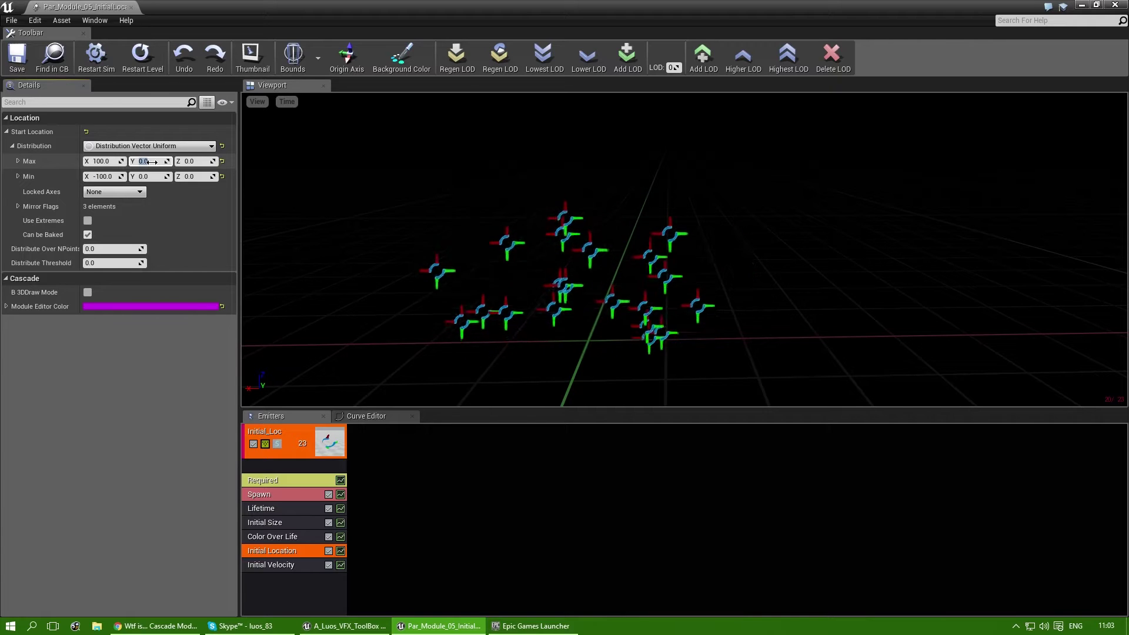
type("100")
key("Tab")
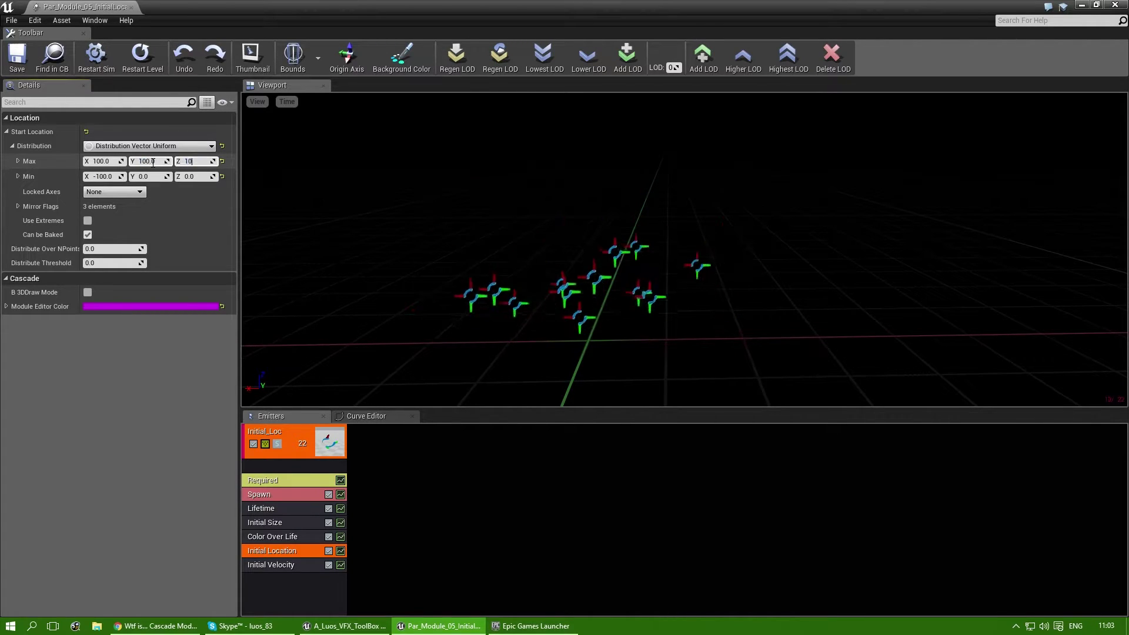
type("0")
key("Tab")
type("-10")
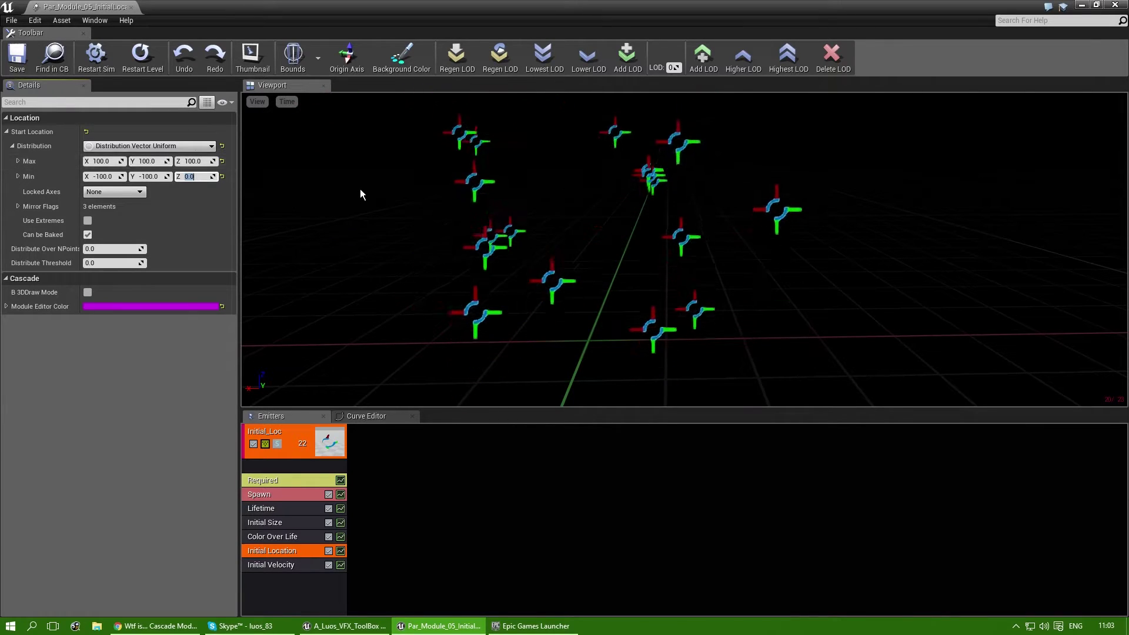
Step: Orbit the preview to inspect particles scattered through the 3D volume
left_click_drag(360, 190, 362, 229)
left_click_drag(501, 121, 541, 135)
mouse_move(699, 228)
left_mouse_down()
mouse_move(646, 228)
mouse_move(700, 228)
left_mouse_up()
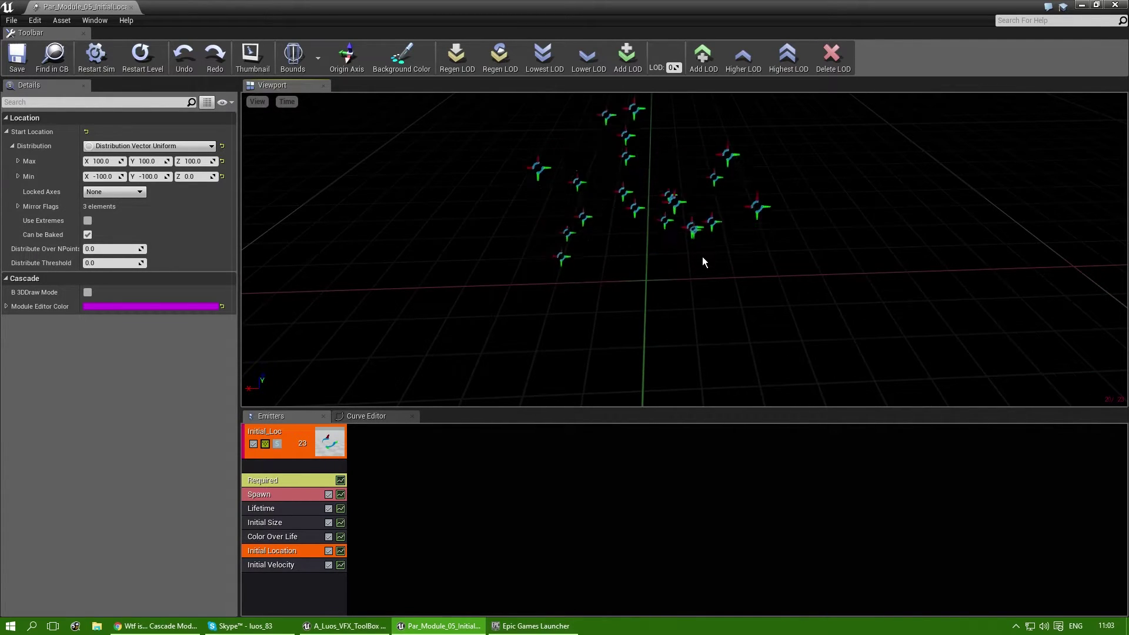
right_click_drag(708, 284, 708, 259)
mouse_move(710, 268)
left_mouse_down()
mouse_move(732, 279)
mouse_move(709, 269)
mouse_move(726, 256)
mouse_move(714, 273)
left_mouse_up()
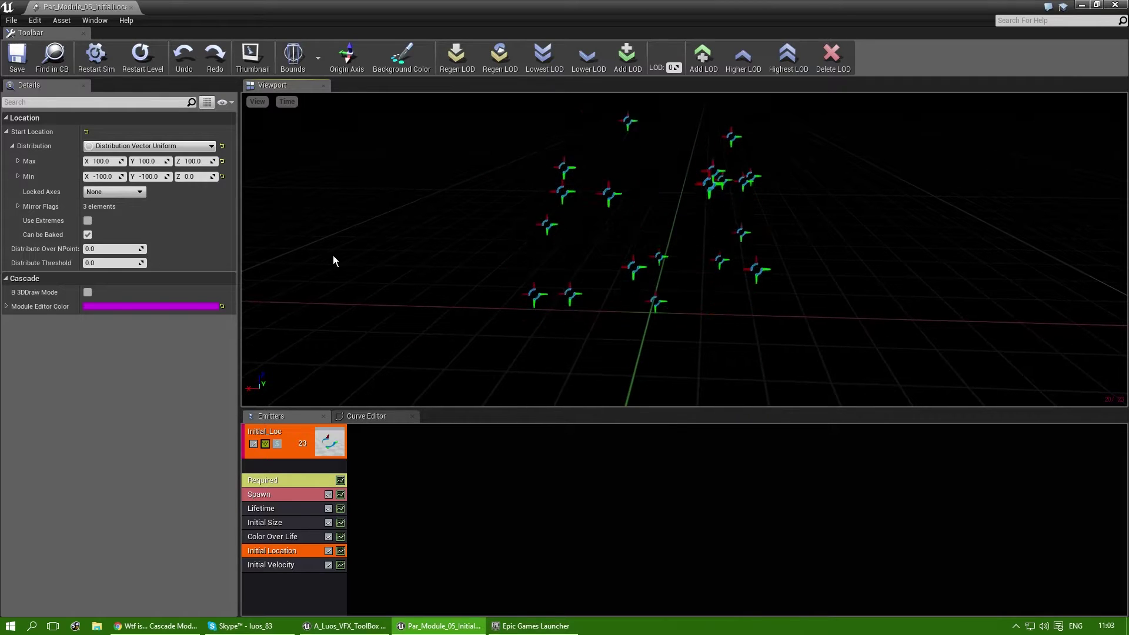
mouse_move(500, 293)
right_mouse_down()
mouse_move(518, 250)
mouse_move(511, 281)
right_mouse_up()
right_click_drag(482, 325, 488, 323)
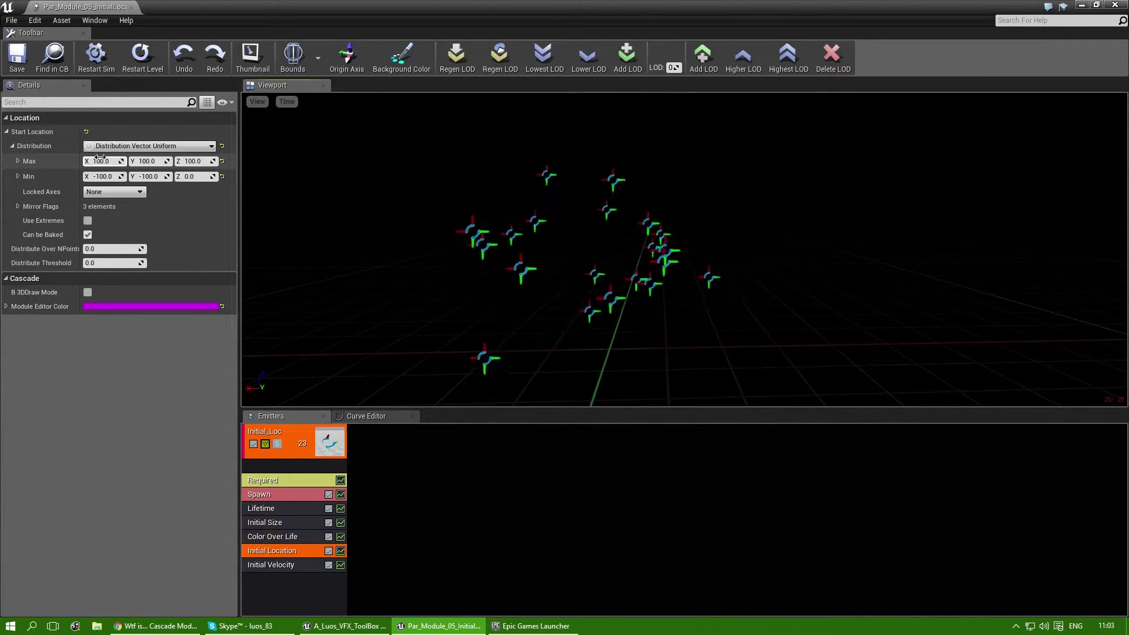
Step: Zero the Y and Z range and Min X so particles spawn only from 0 to 100 along X
mouse_move(51, 254)
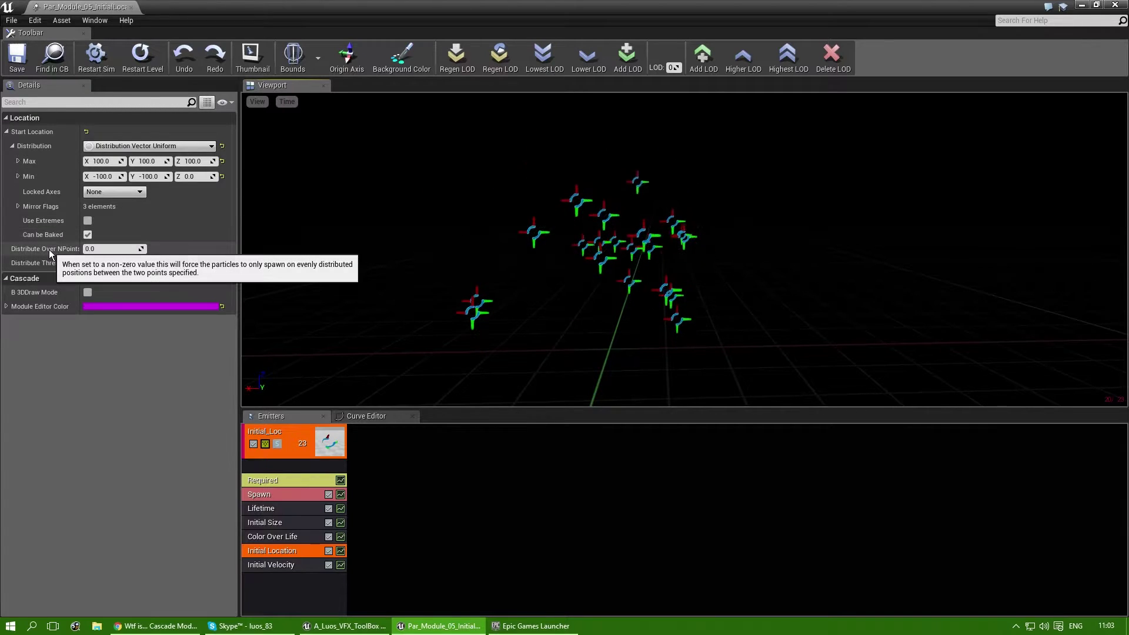
left_click(145, 162)
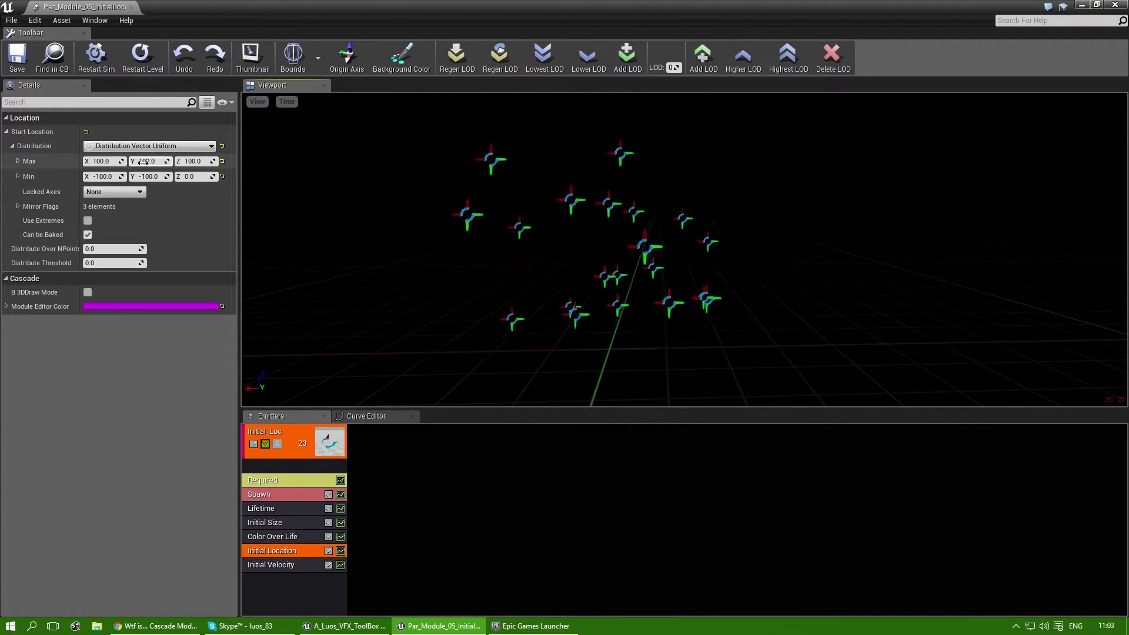
type("0")
key("Tab")
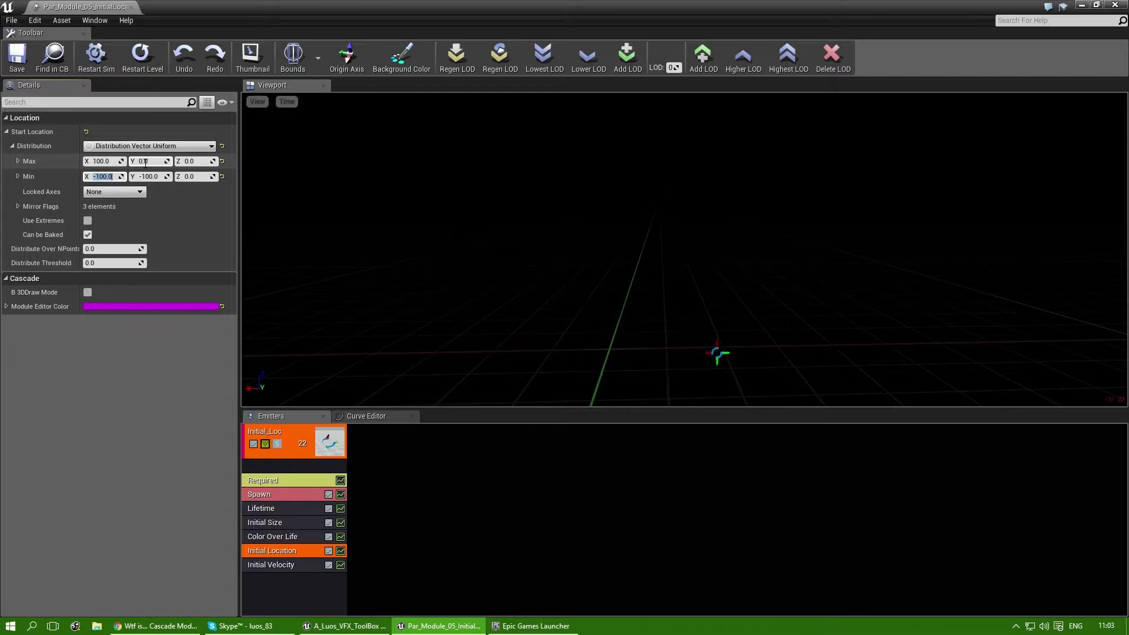
type("0")
key("Tab")
type("0")
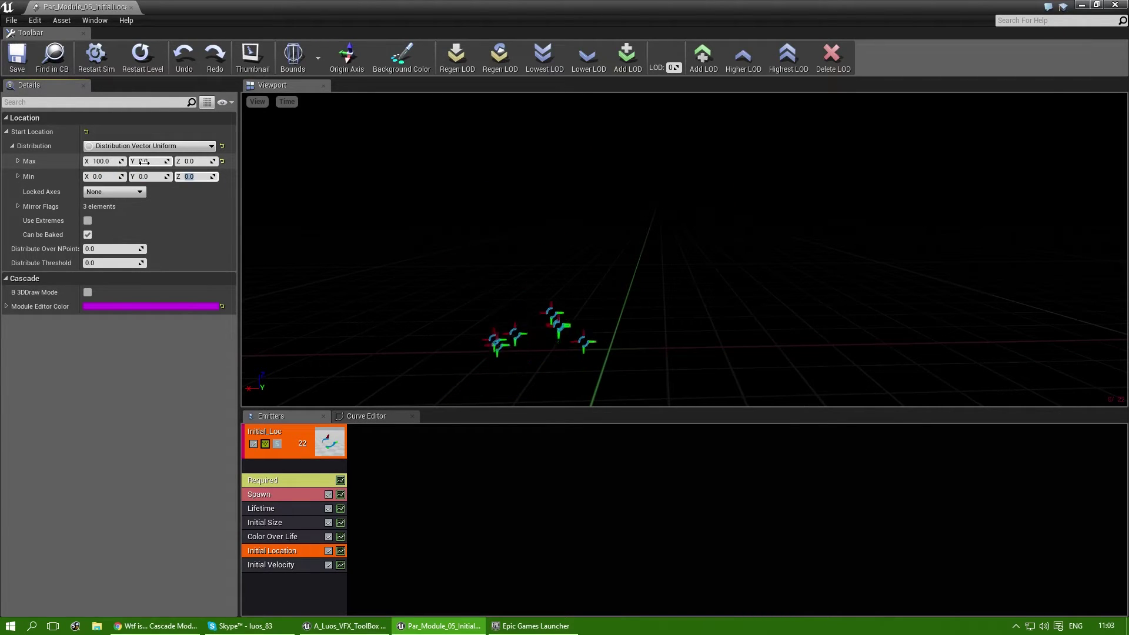
mouse_move(639, 190)
left_mouse_down()
mouse_move(622, 232)
mouse_move(640, 188)
left_mouse_up()
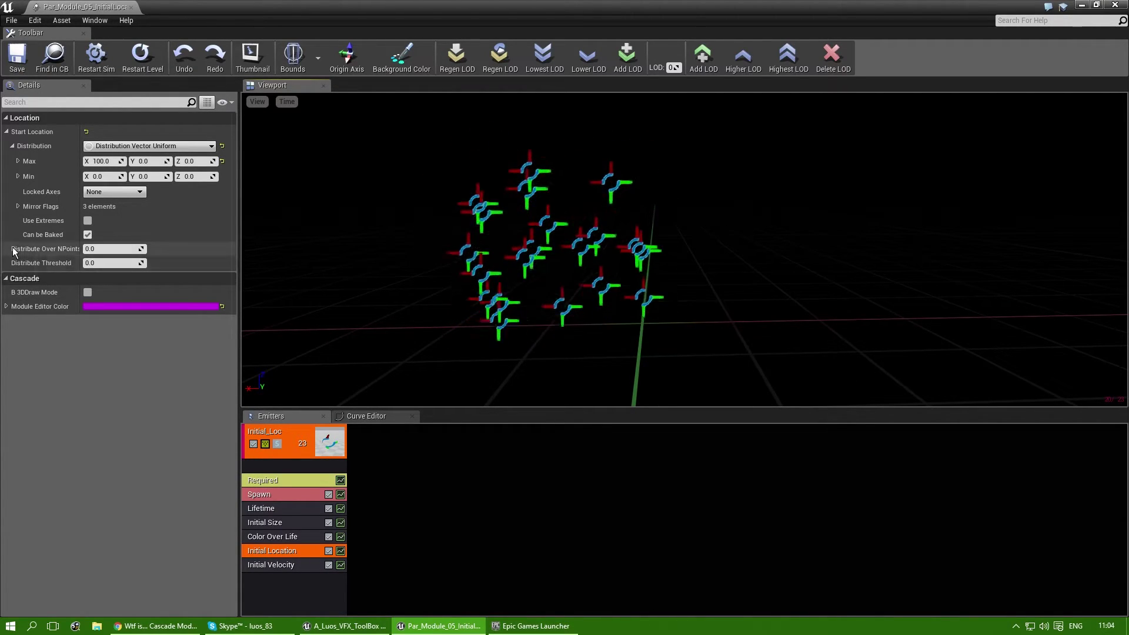
Step: Set Distribute Over NPoints to 5 and Distribute Threshold to 100, then to 1
left_click_drag(239, 353, 295, 353)
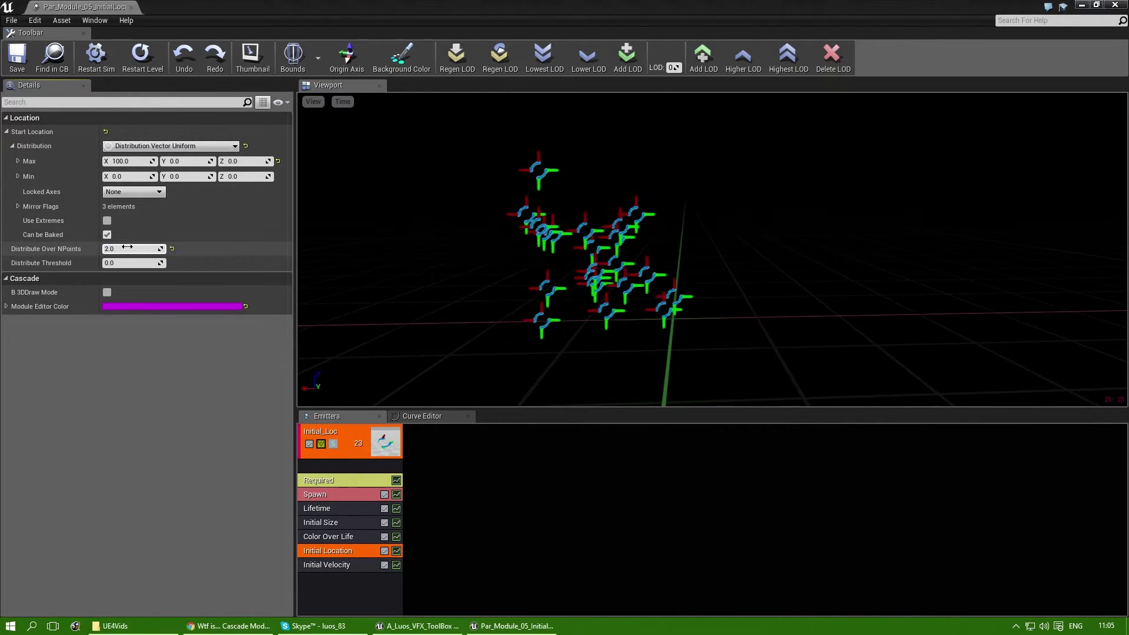
left_click(129, 248)
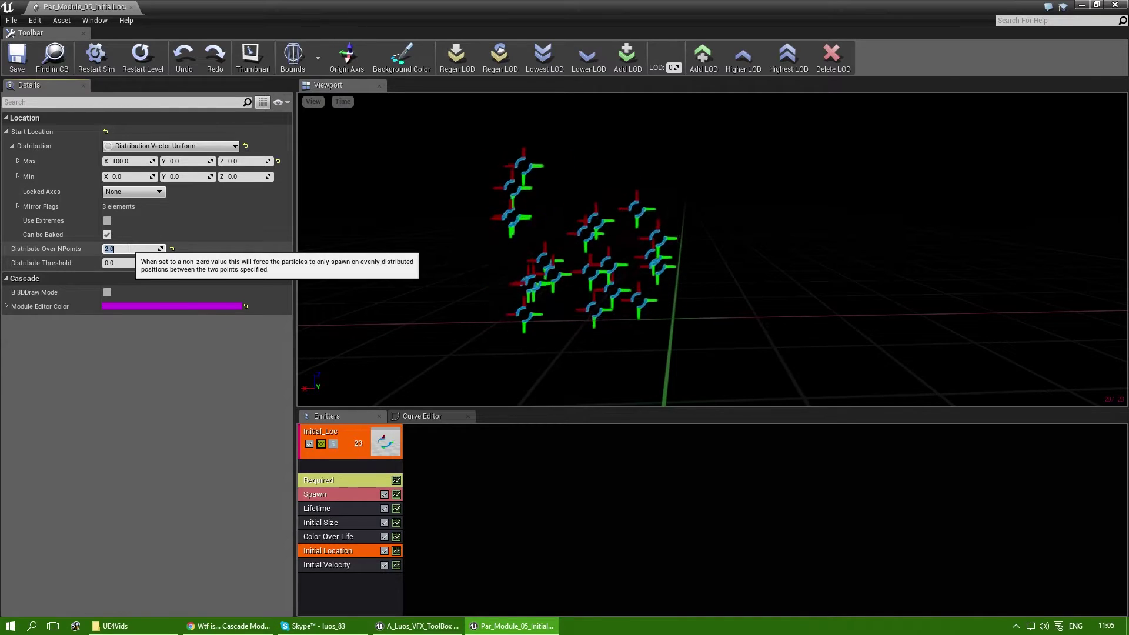
type("5")
key("Return")
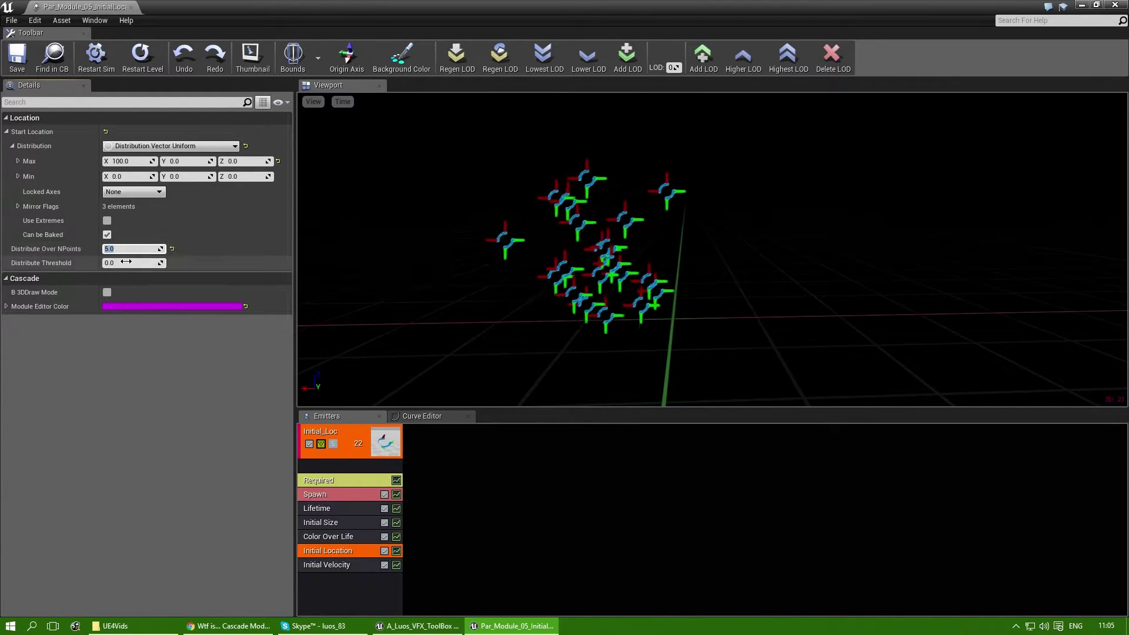
left_click(122, 264)
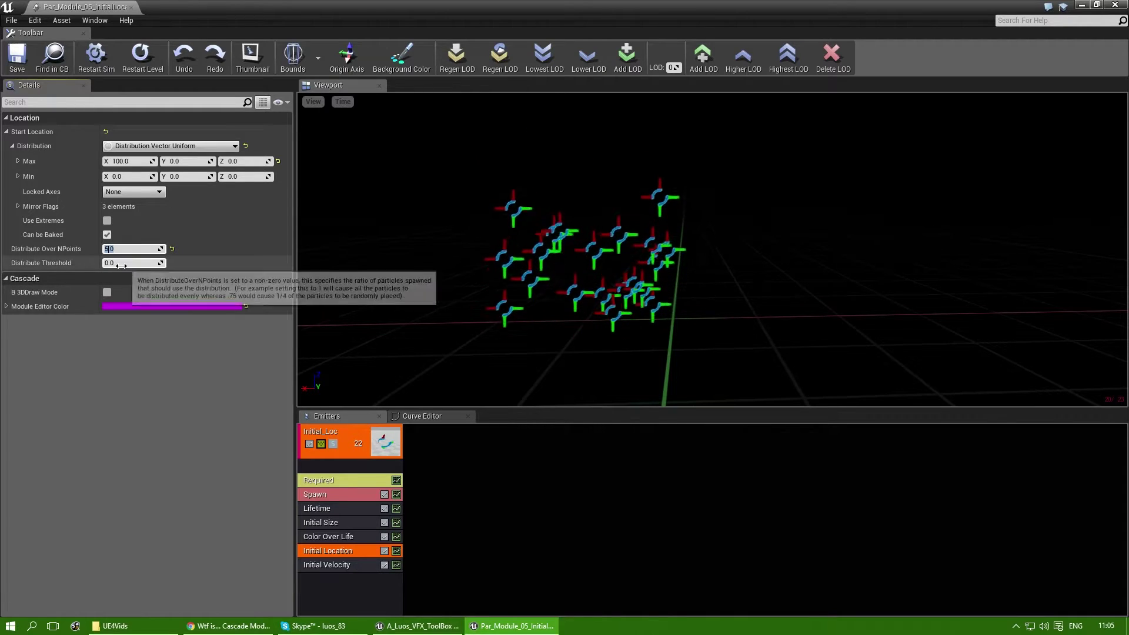
type("100")
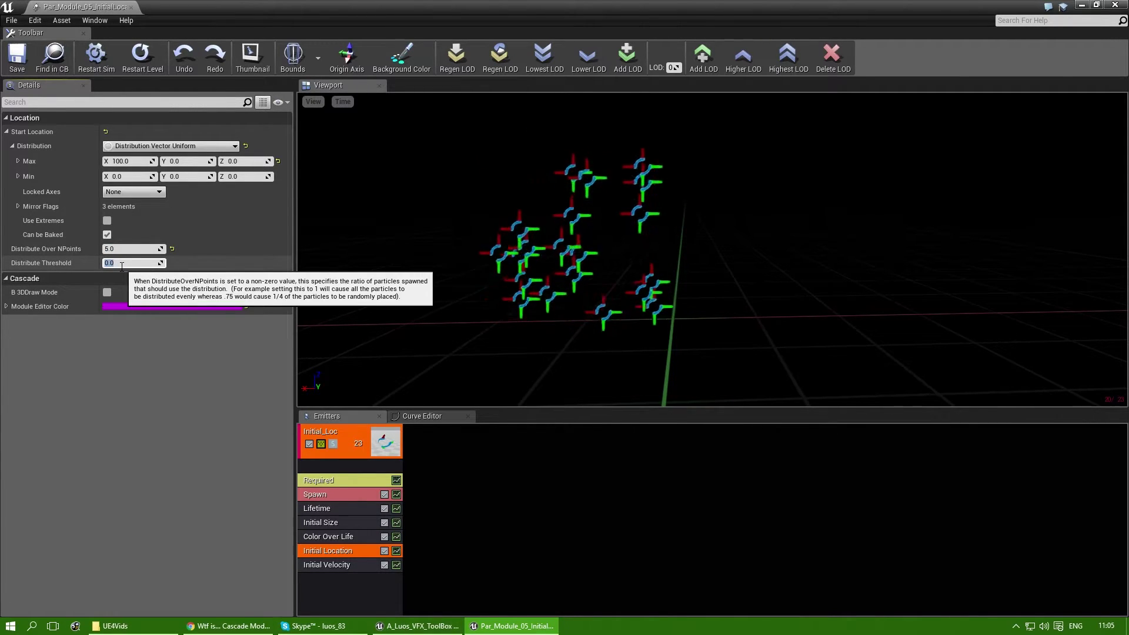
key("Return")
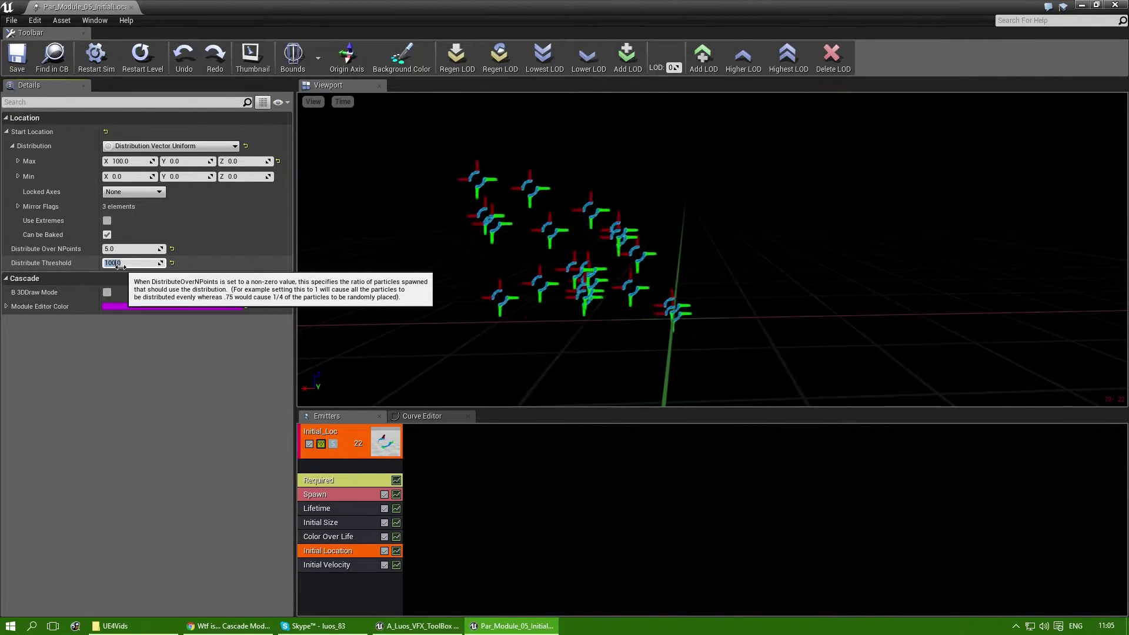
type("1")
key("Return")
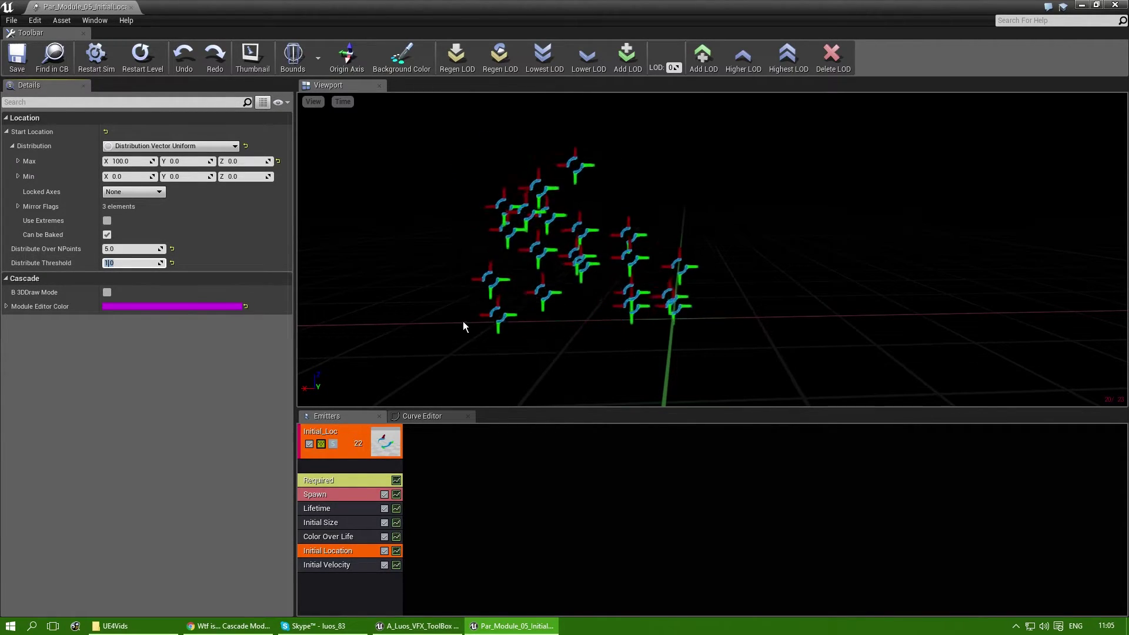
Step: Set Distribute Over NPoints to 2 and orbit the preview to inspect the two spawn columns
left_click(136, 253)
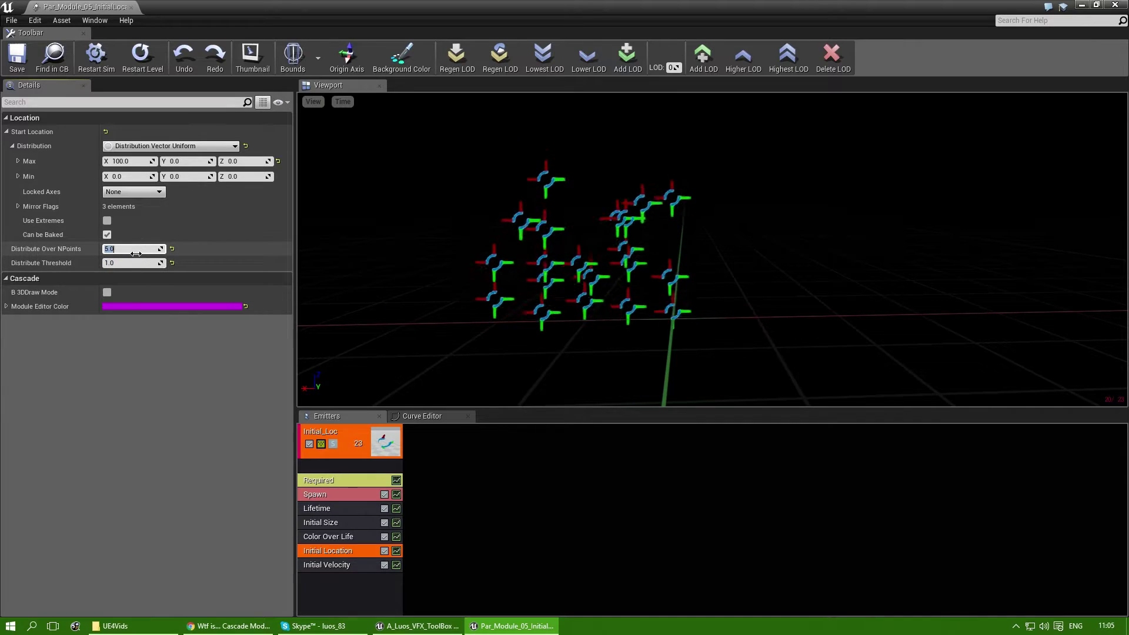
type("2")
key("Return")
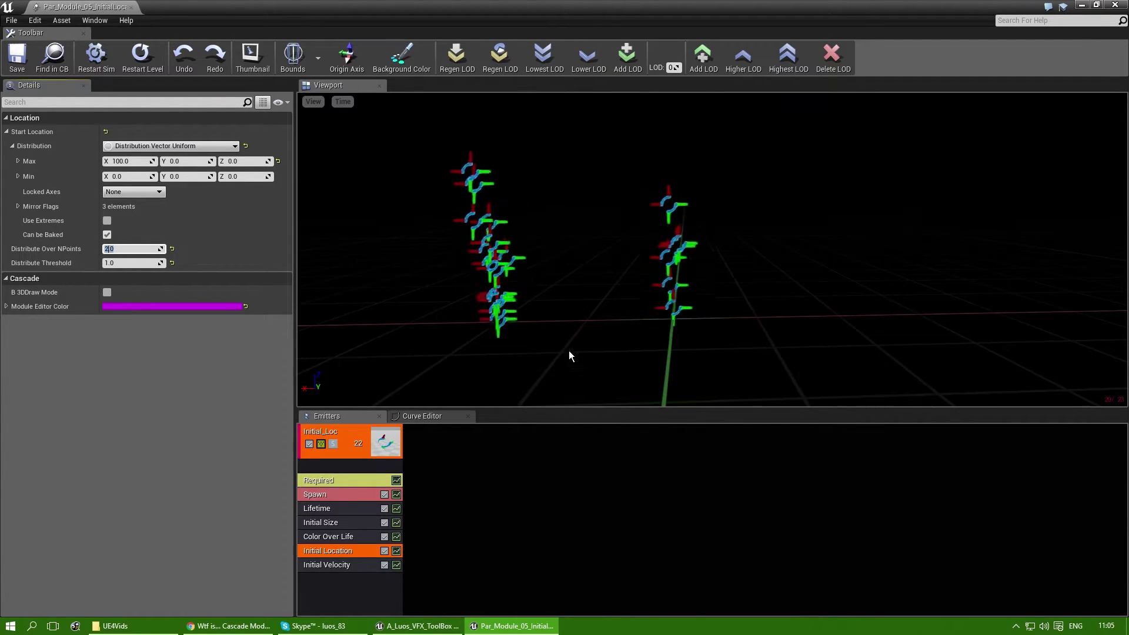
left_click_drag(625, 321, 673, 301)
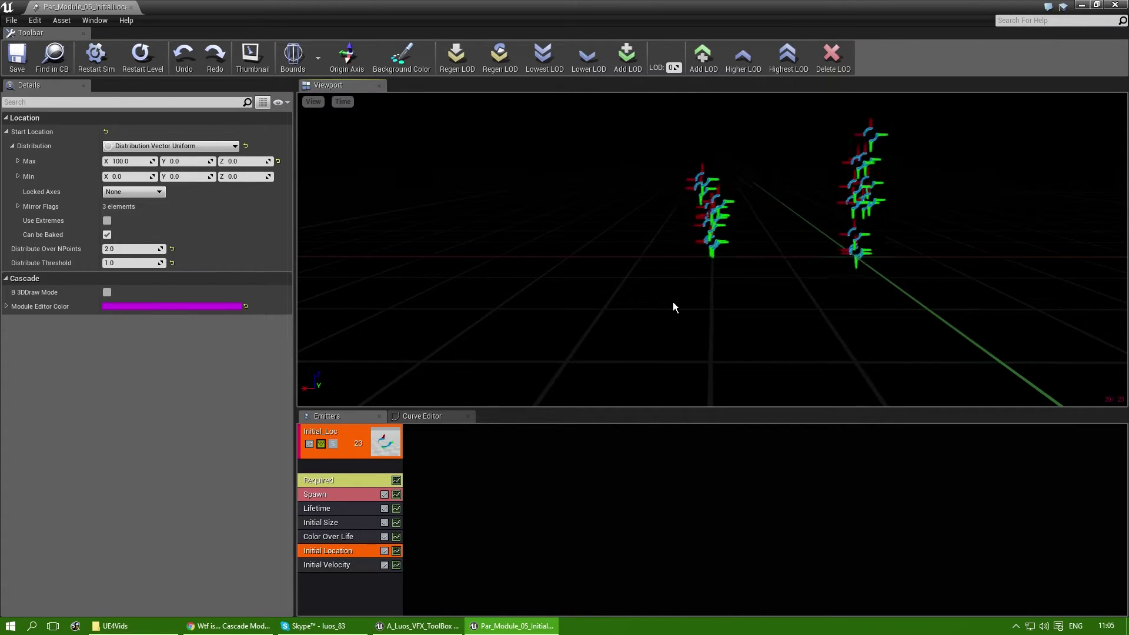
mouse_move(673, 302)
left_mouse_down()
mouse_move(673, 317)
mouse_move(673, 302)
left_mouse_up()
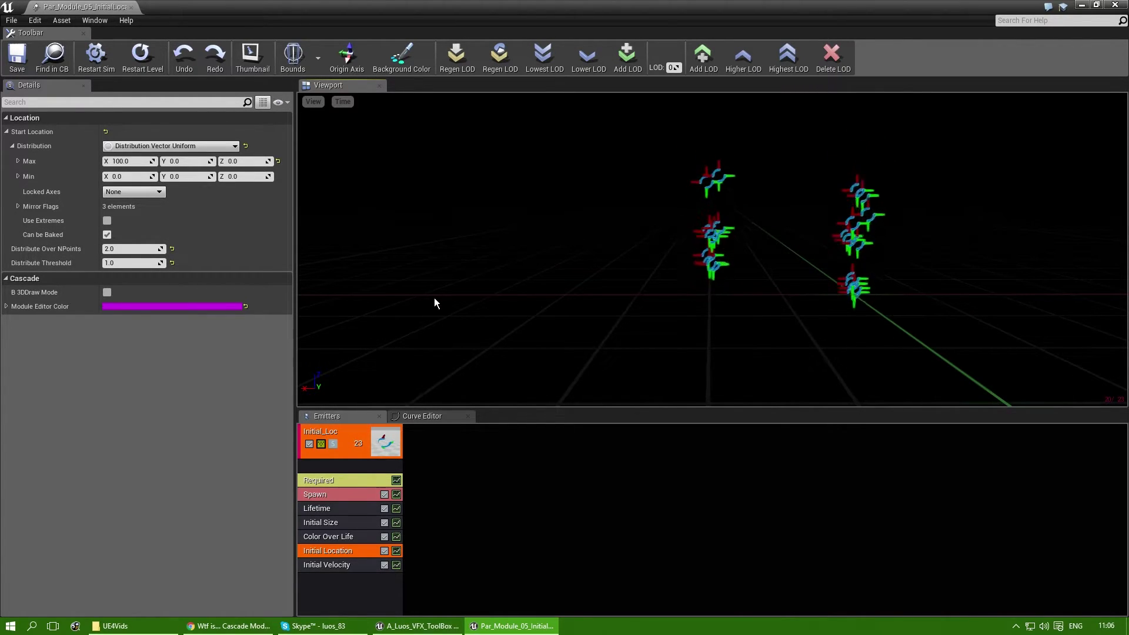
right_click_drag(499, 313, 498, 299)
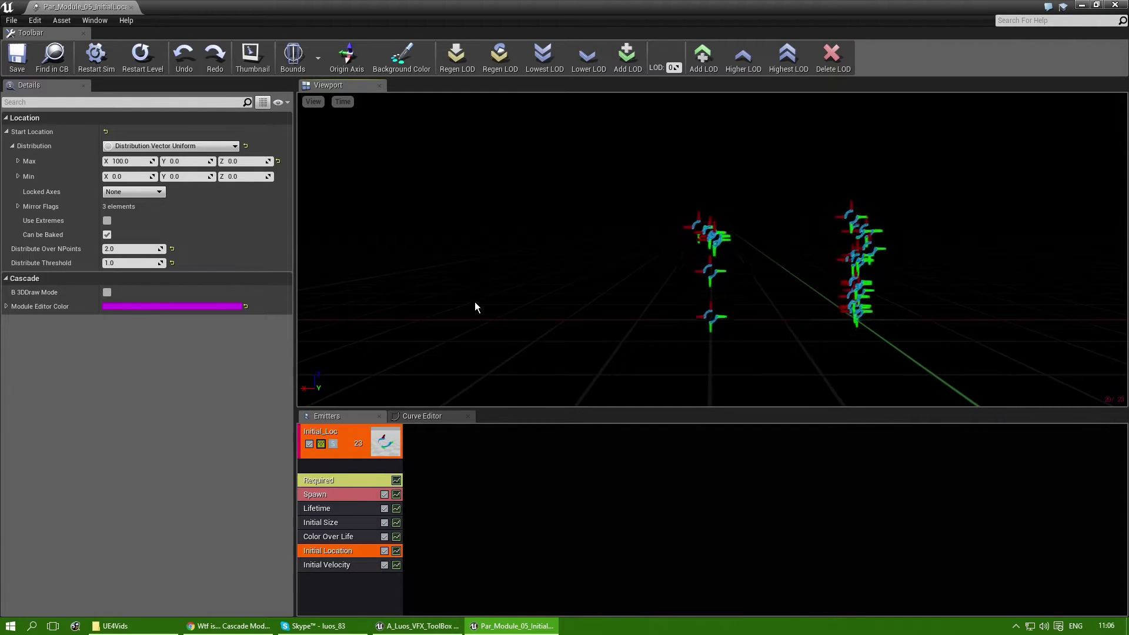
Step: Restore Distribute Over NPoints to 5 and begin editing Max X
left_click(118, 248)
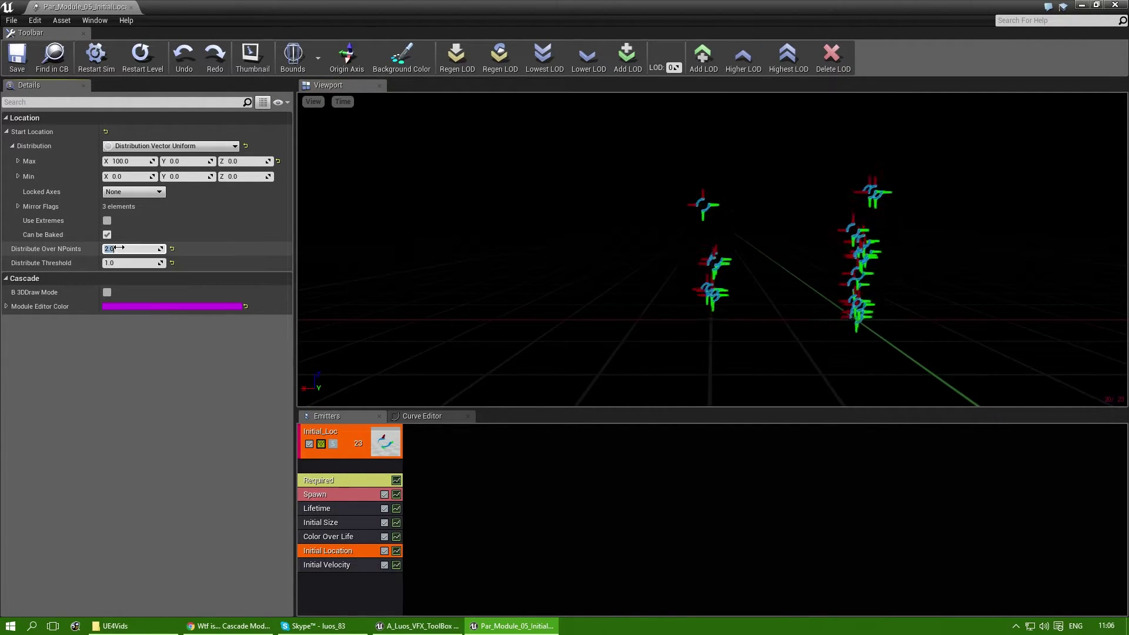
type("5")
key("Return")
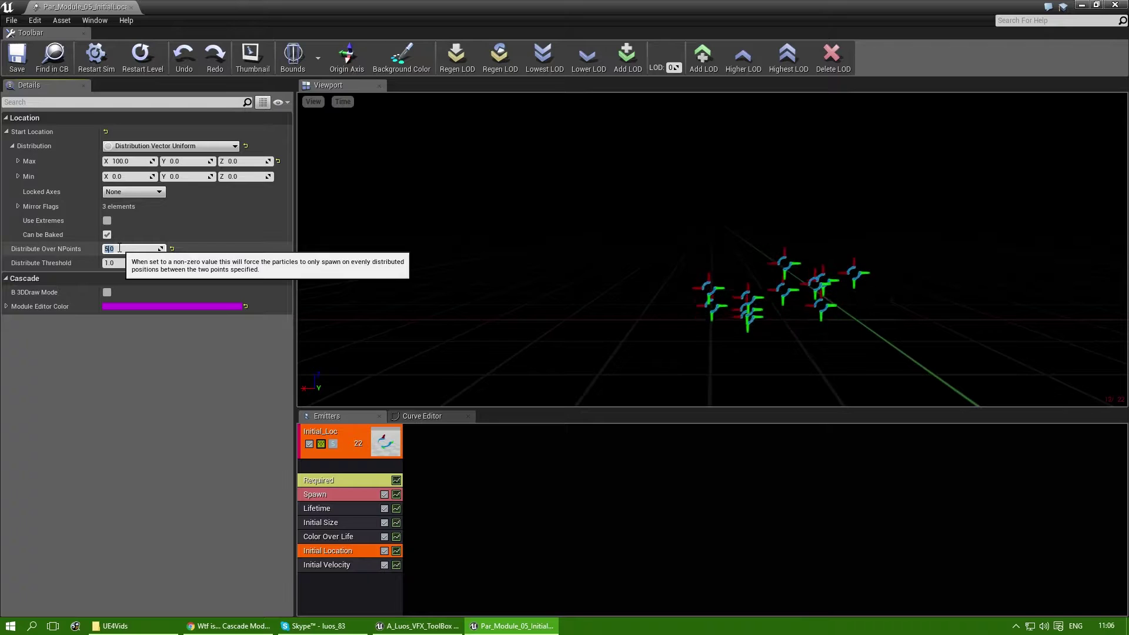
left_click(138, 161)
Step: Set the Initial Location Max X to 500 and pan the preview to see the full spread
type("50")
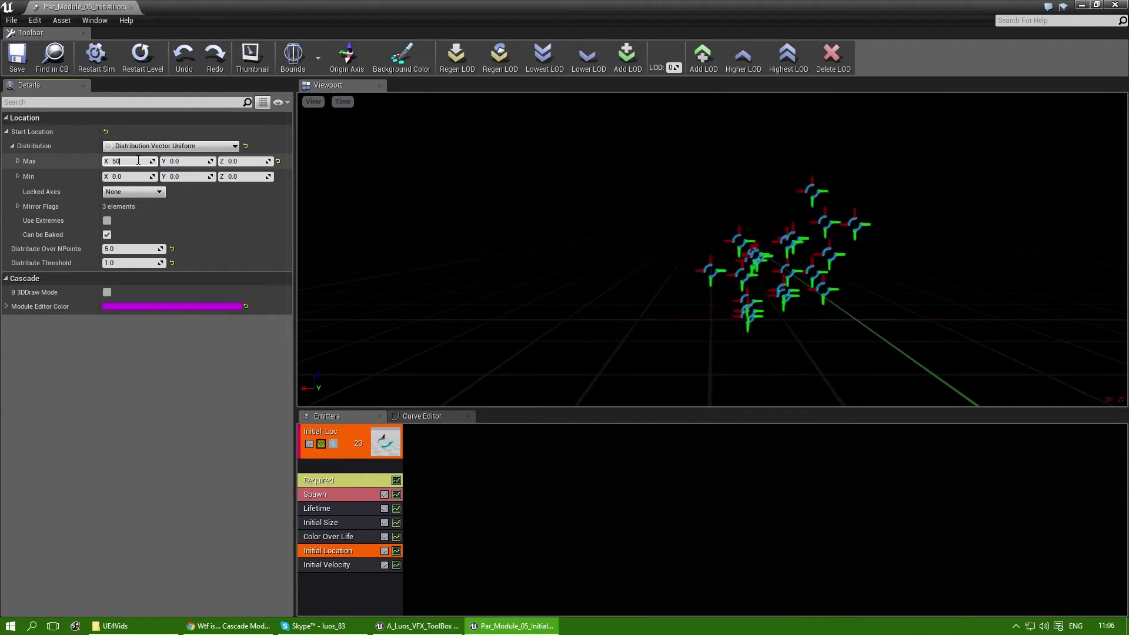
type("0")
key("Return")
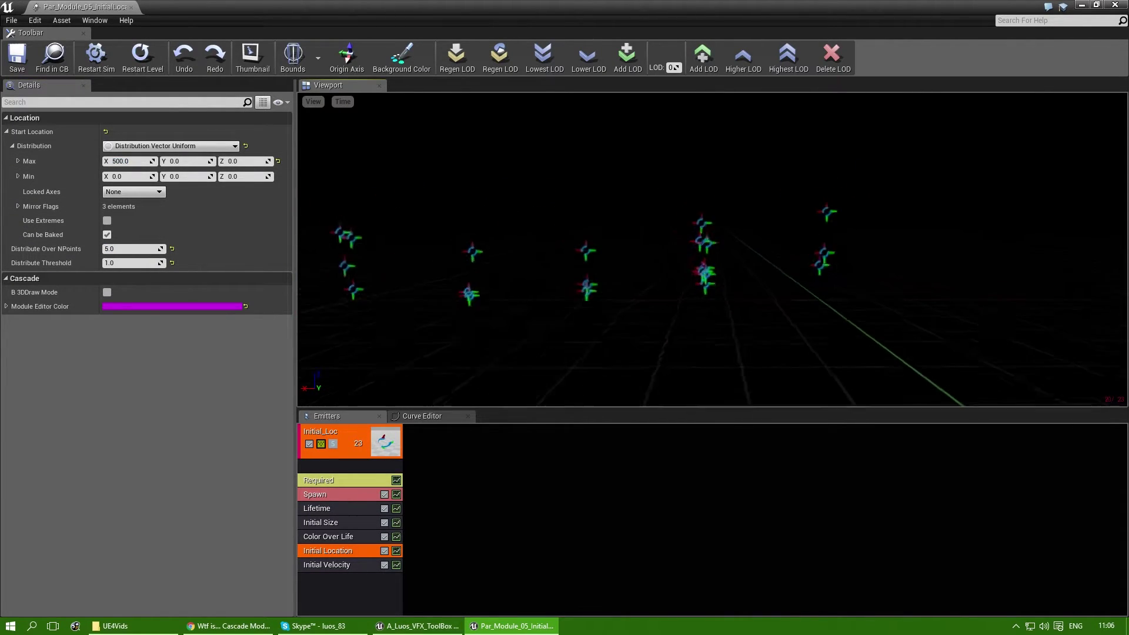
middle_click_drag(852, 354, 817, 317)
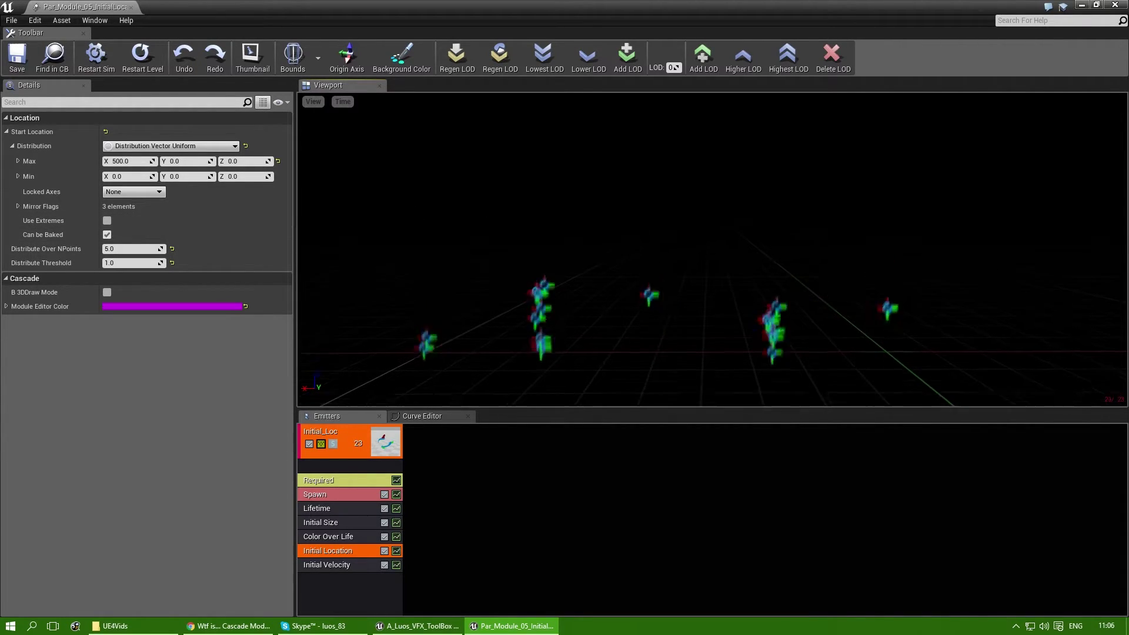
Step: Set Distribute Over NPoints to 1, then 2, so particles spawn only at the two ends
left_click(130, 248)
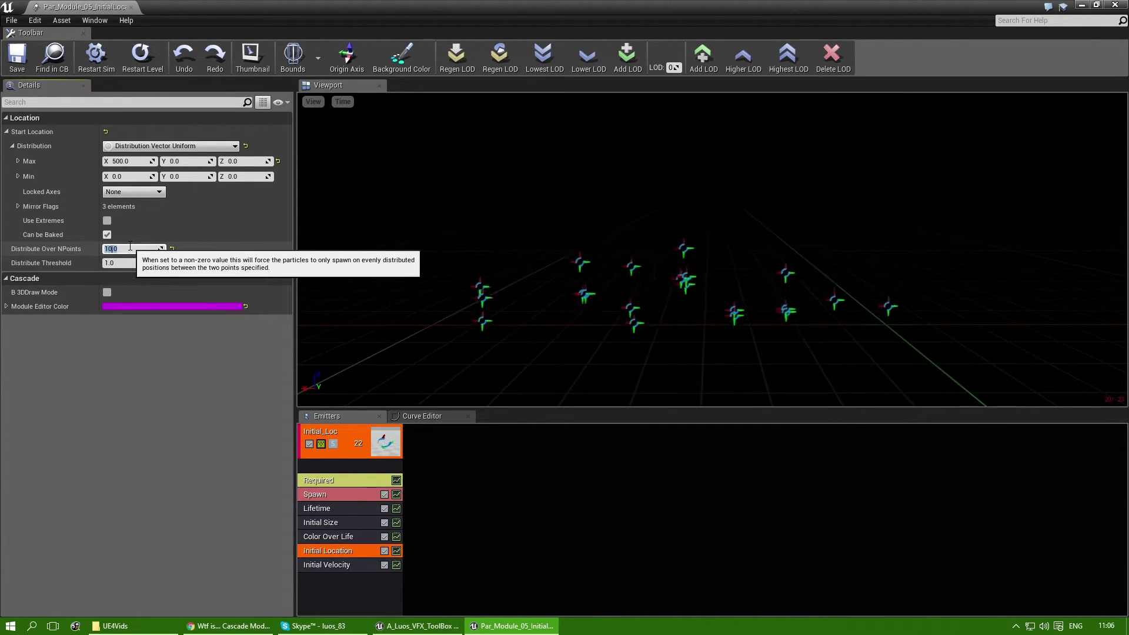
type("1")
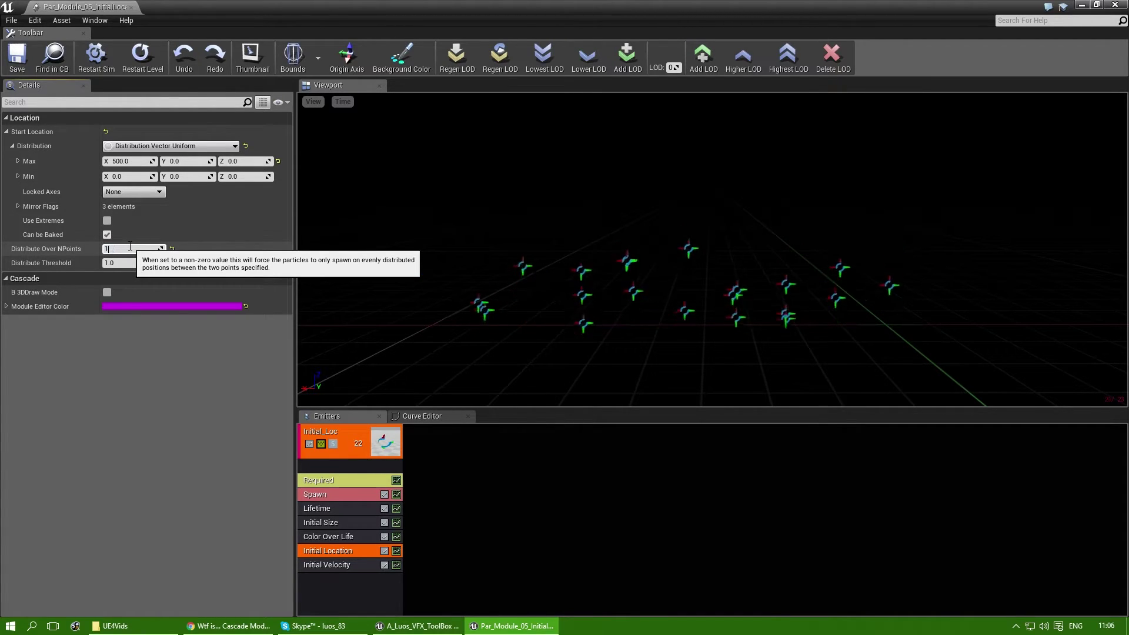
key("Return")
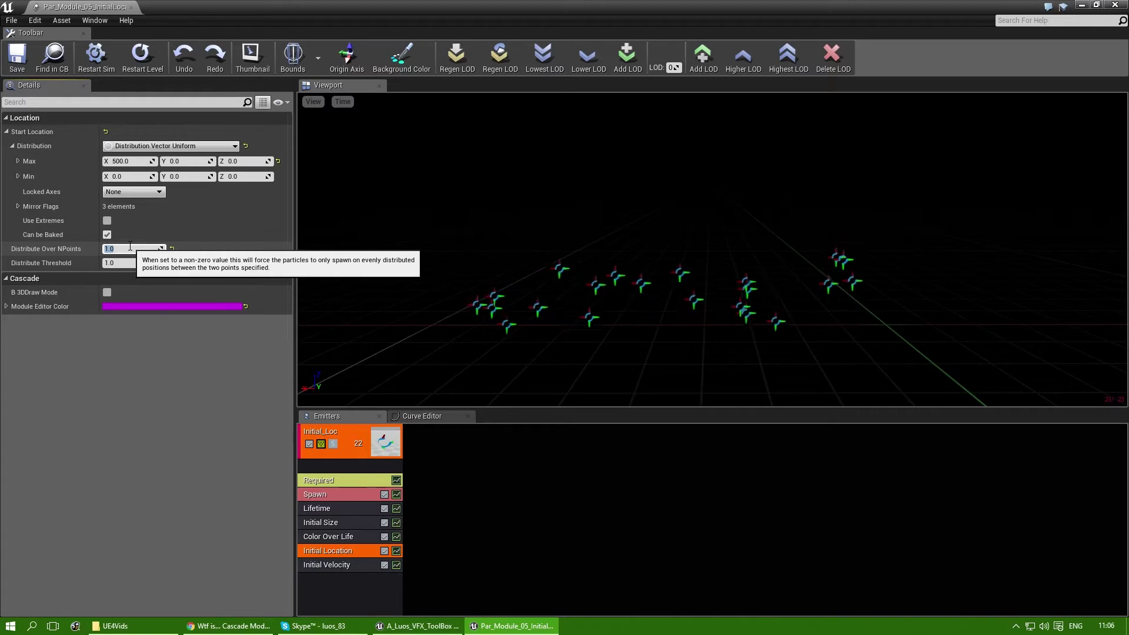
type("2")
key("Return")
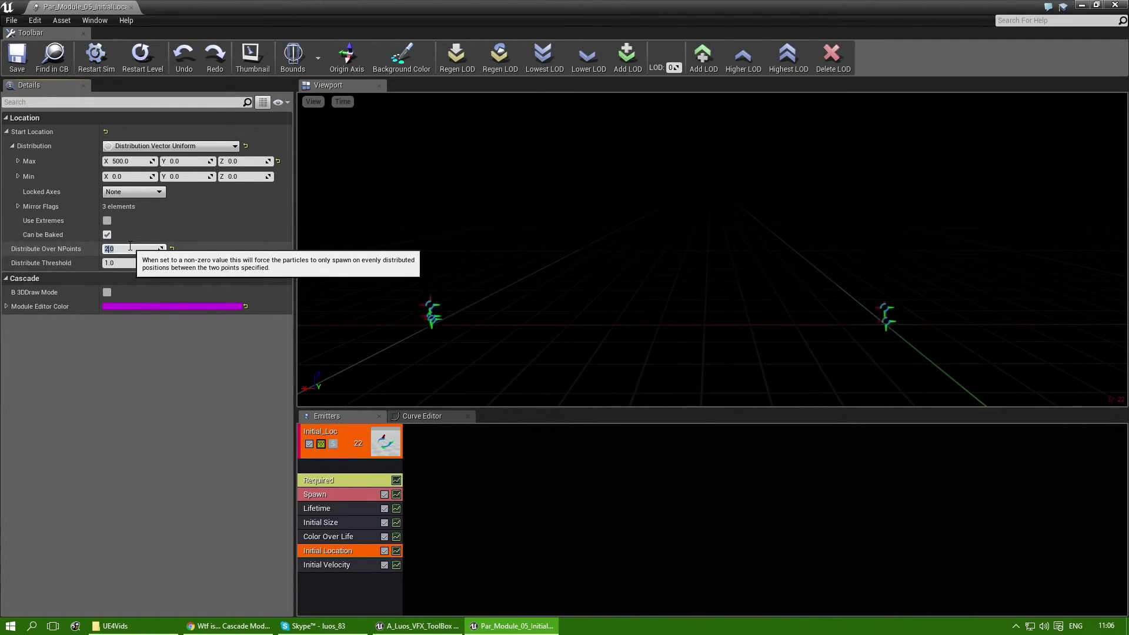
Step: Try Distribute Threshold values of 0.5 and then 0.75
key("Tab")
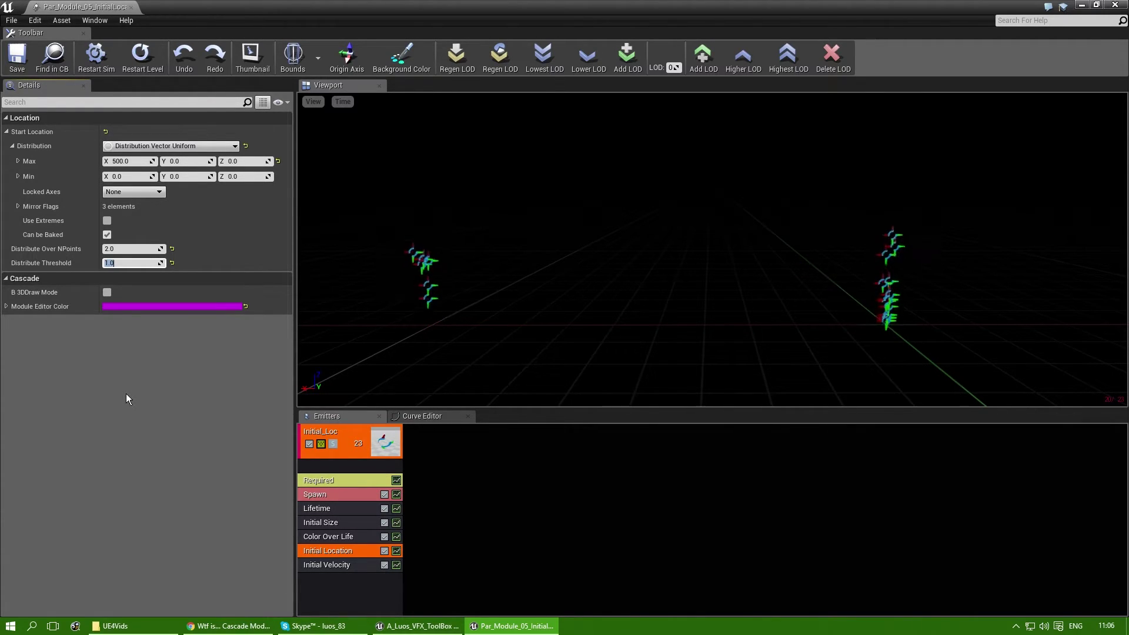
type("0.5")
key("Return")
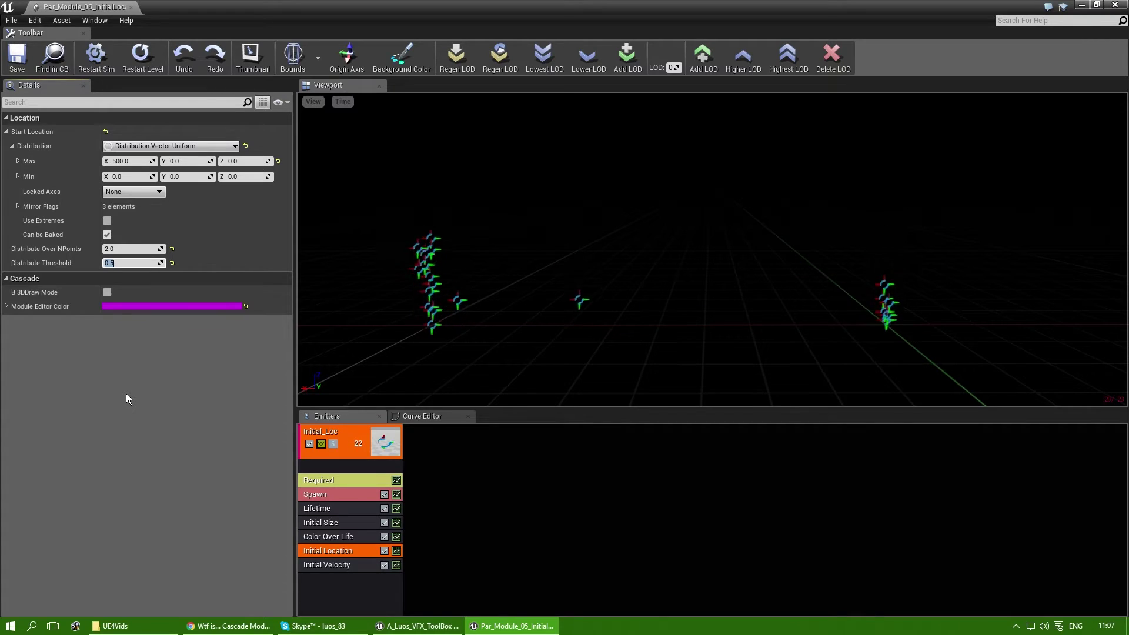
type("0.75")
key("Return")
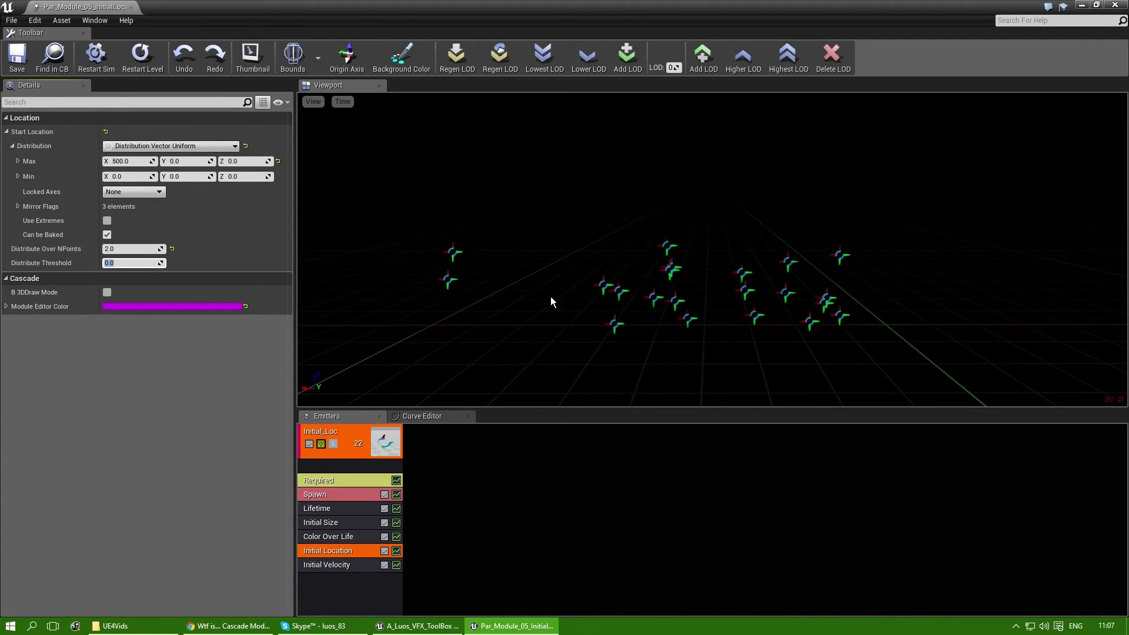
Step: Use 5 distribution points with a threshold of 100, then select the Spawn module
left_click(139, 247)
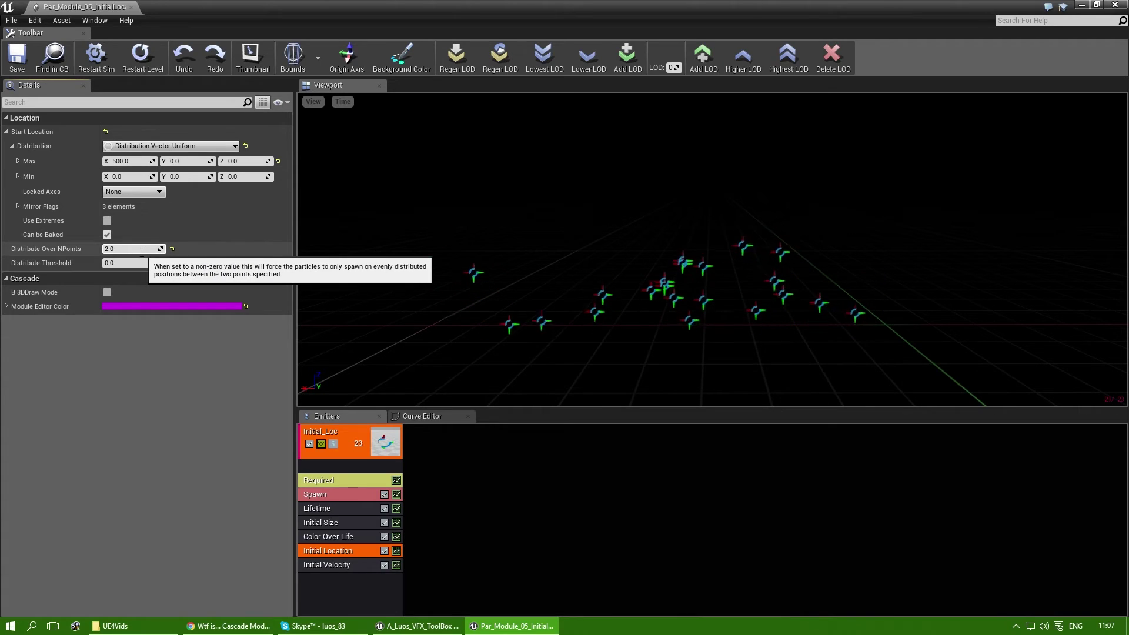
type("5")
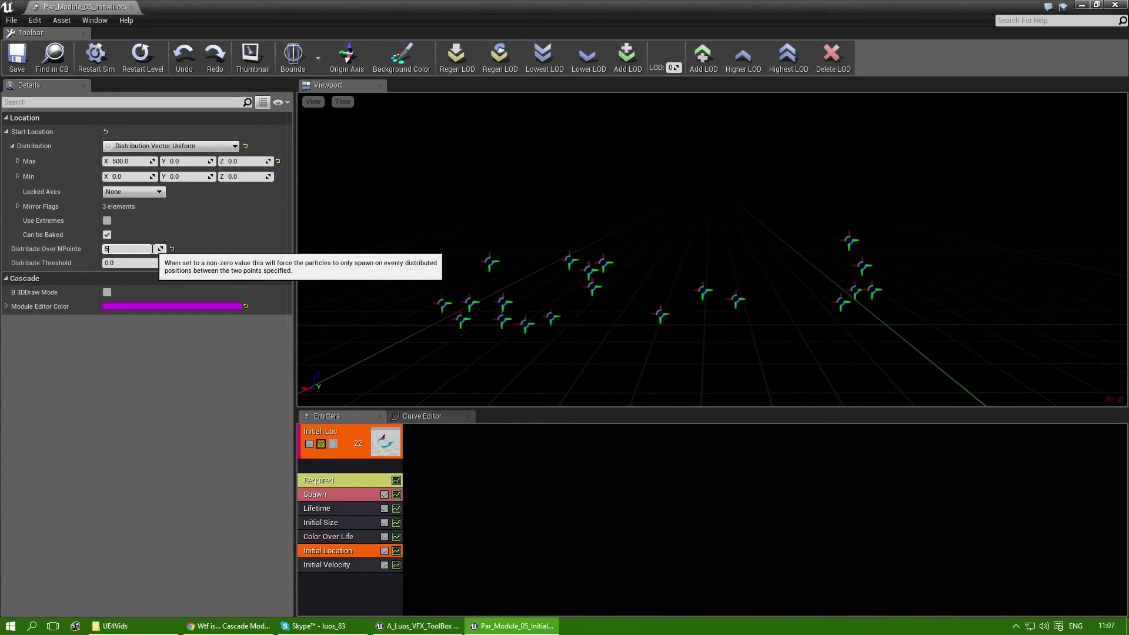
key("Return")
type("100")
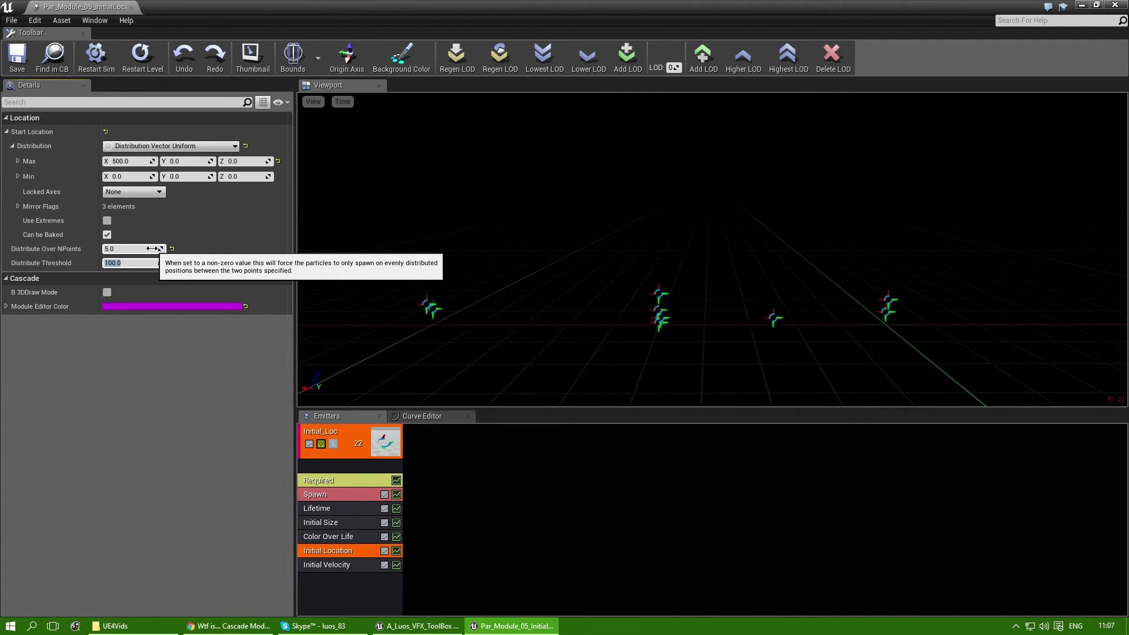
key("Return")
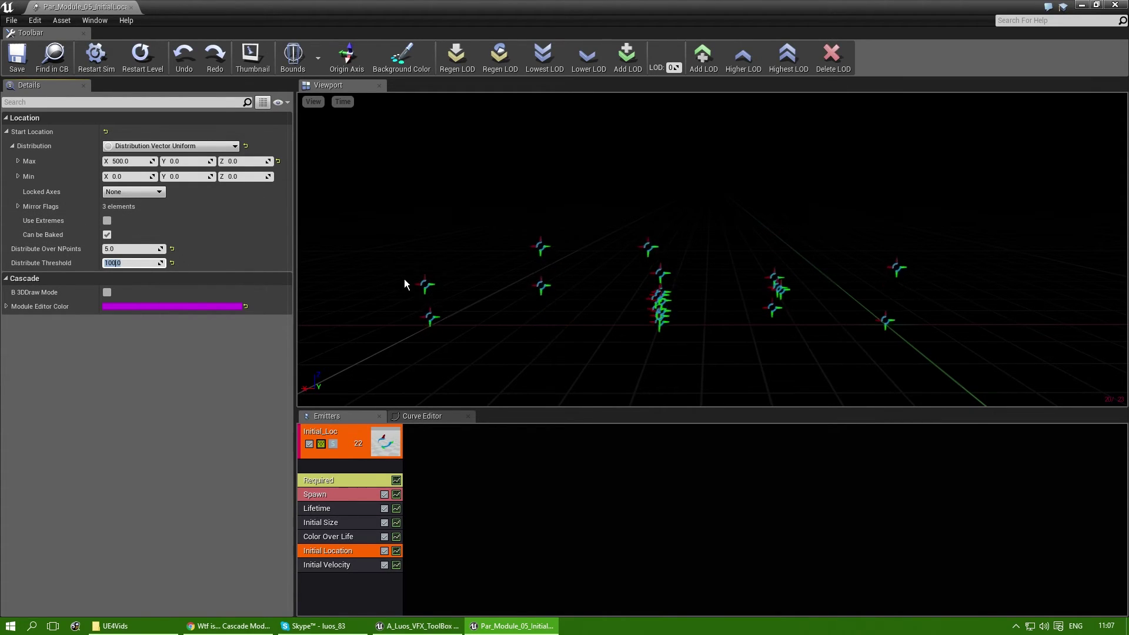
left_click(326, 496)
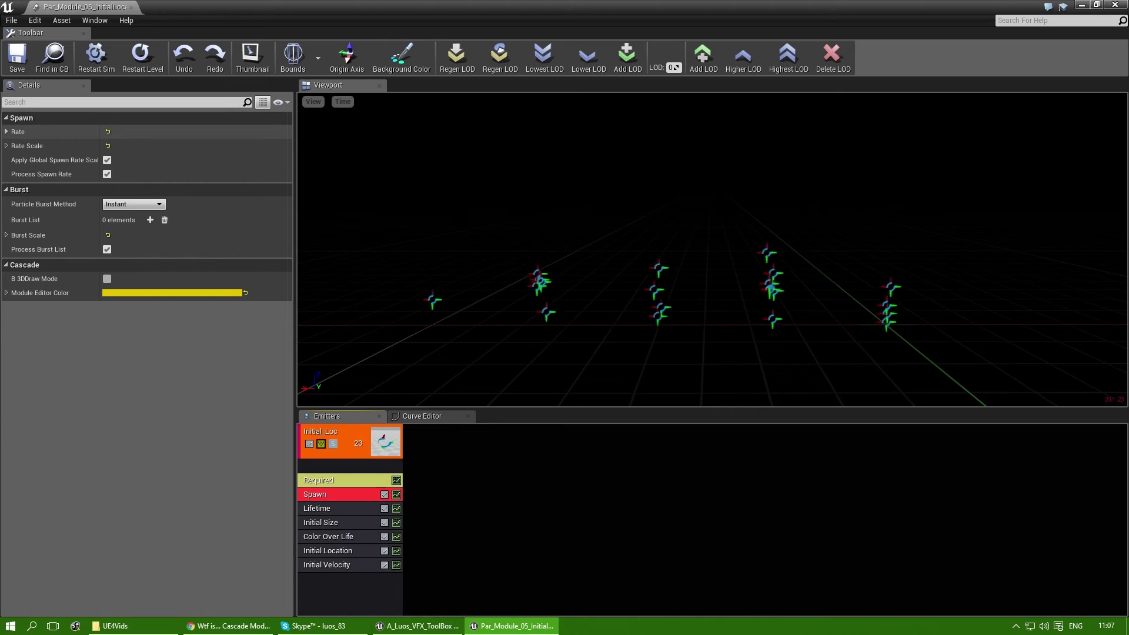
Step: Expand the Spawn Rate distribution and select its Constant value of 20 for editing
left_click(6, 132)
left_click(12, 146)
left_click(148, 161)
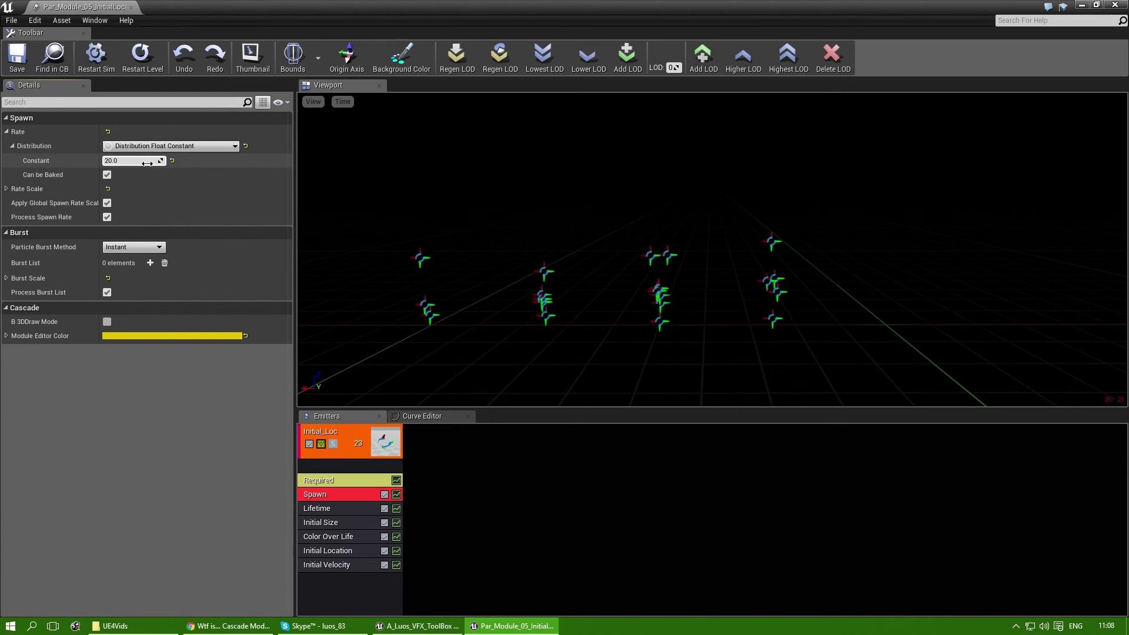